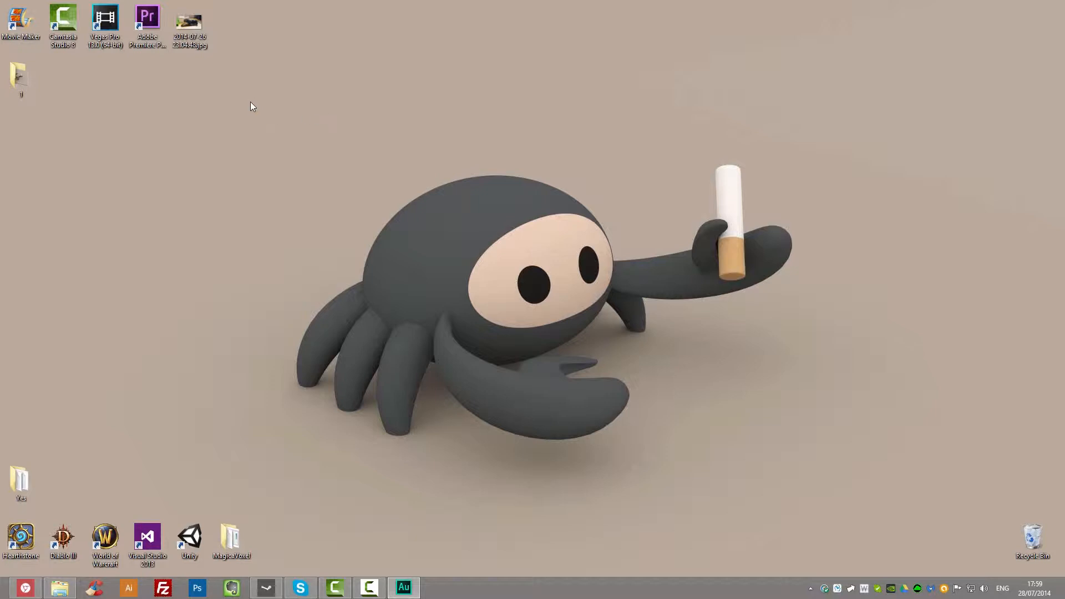
pyautogui.click(336, 588)
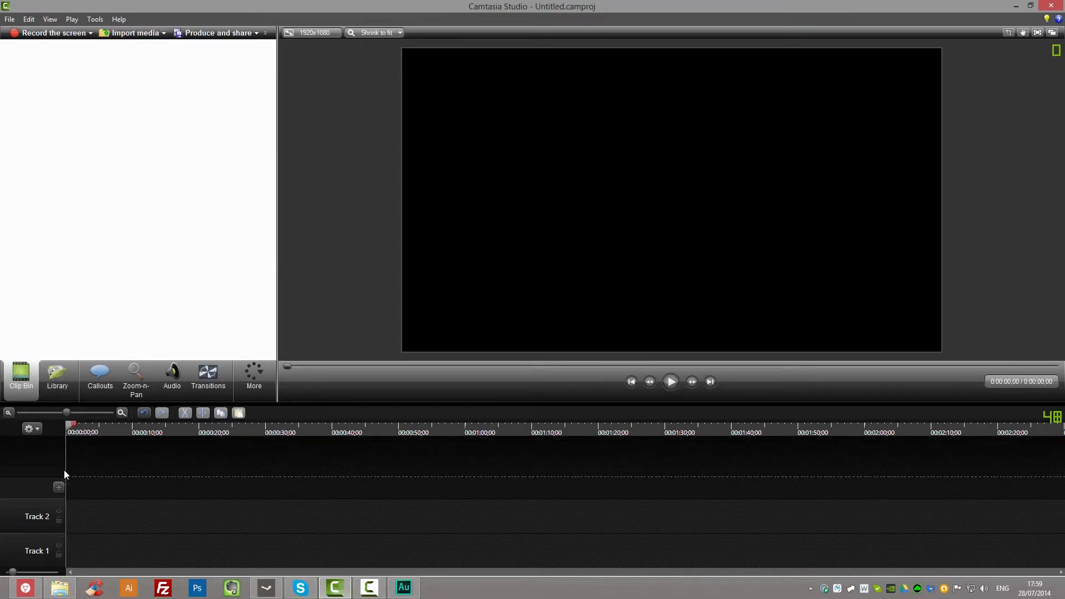
pyautogui.click(60, 589)
pyautogui.moveTo(610, 206); pyautogui.dragTo(75, 523)
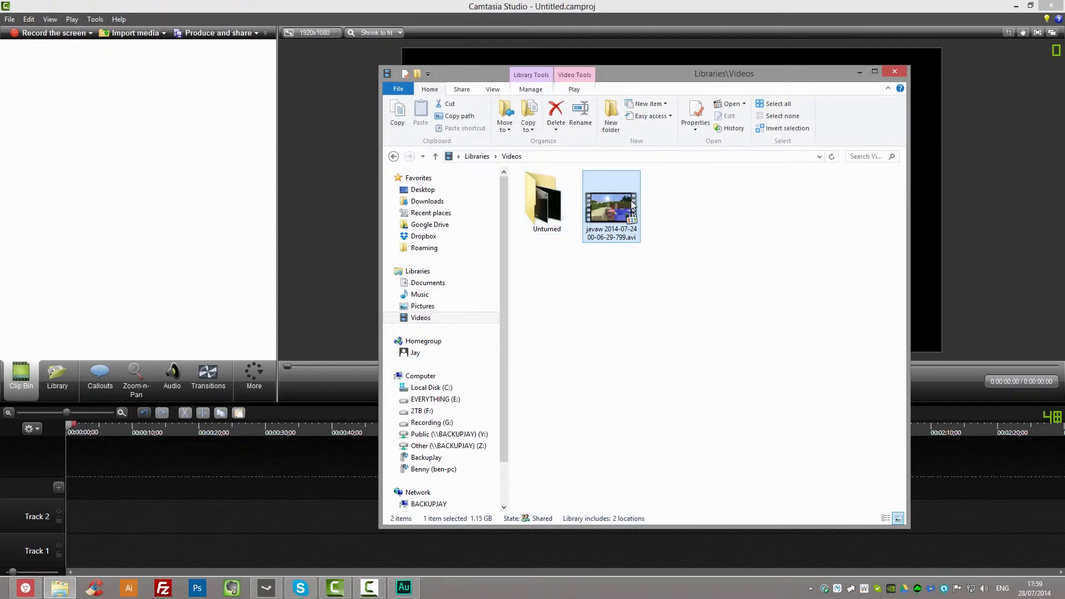
pyautogui.moveTo(633, 204); pyautogui.dragTo(123, 213)
pyautogui.click(858, 72)
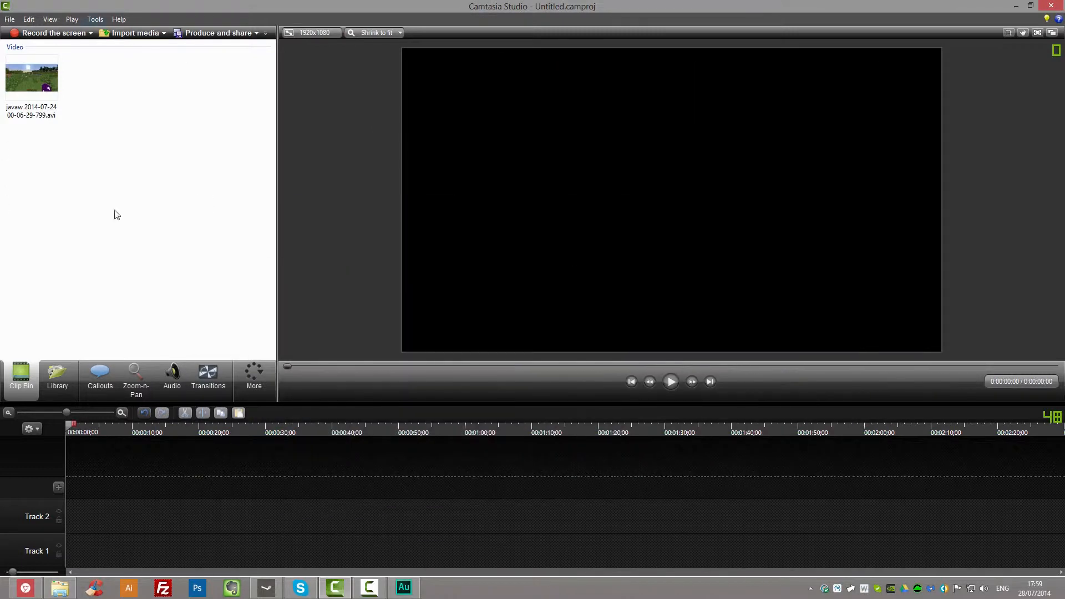
pyautogui.moveTo(31, 77); pyautogui.dragTo(152, 497)
pyautogui.moveTo(91, 519); pyautogui.dragTo(128, 508)
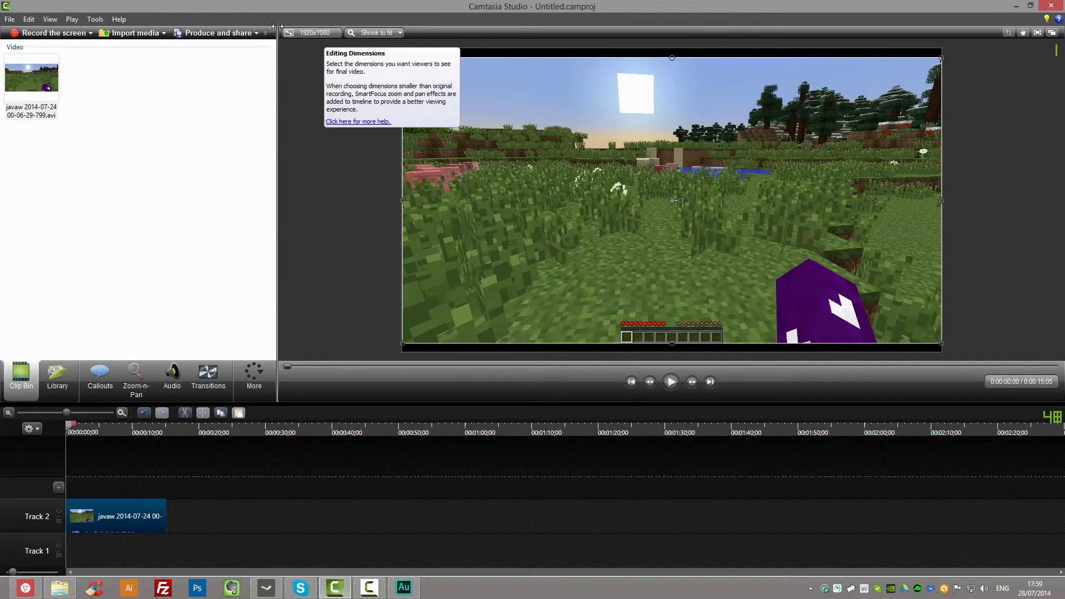
# Set custom editing dimensions with a height of 1080, keeping the aspect ratio, and scale the clip to fill the canvas.
pyautogui.click(311, 31)
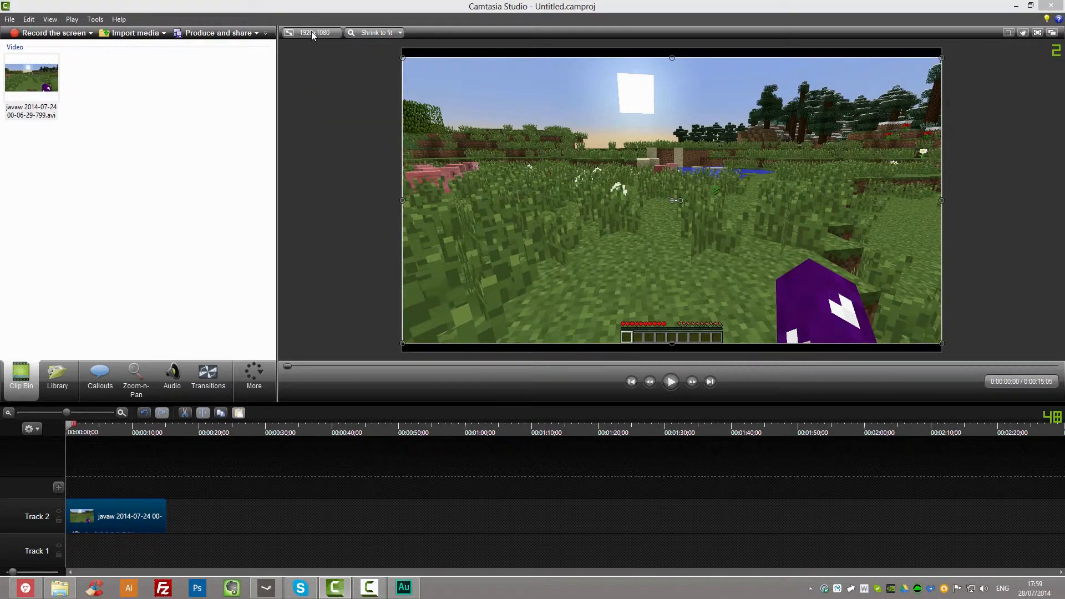
pyautogui.click(536, 295)
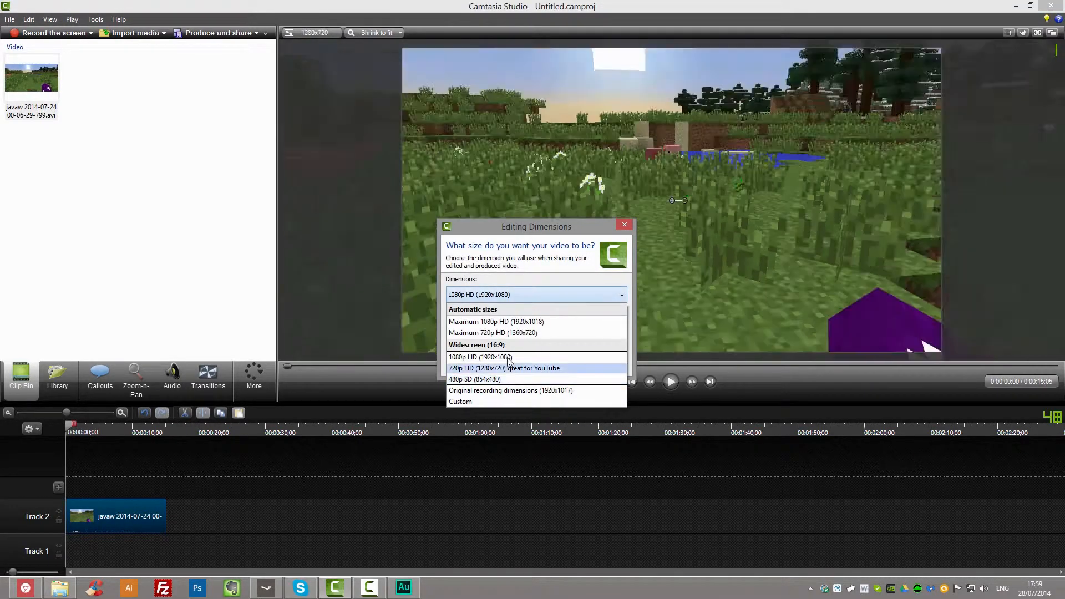
pyautogui.click(527, 323)
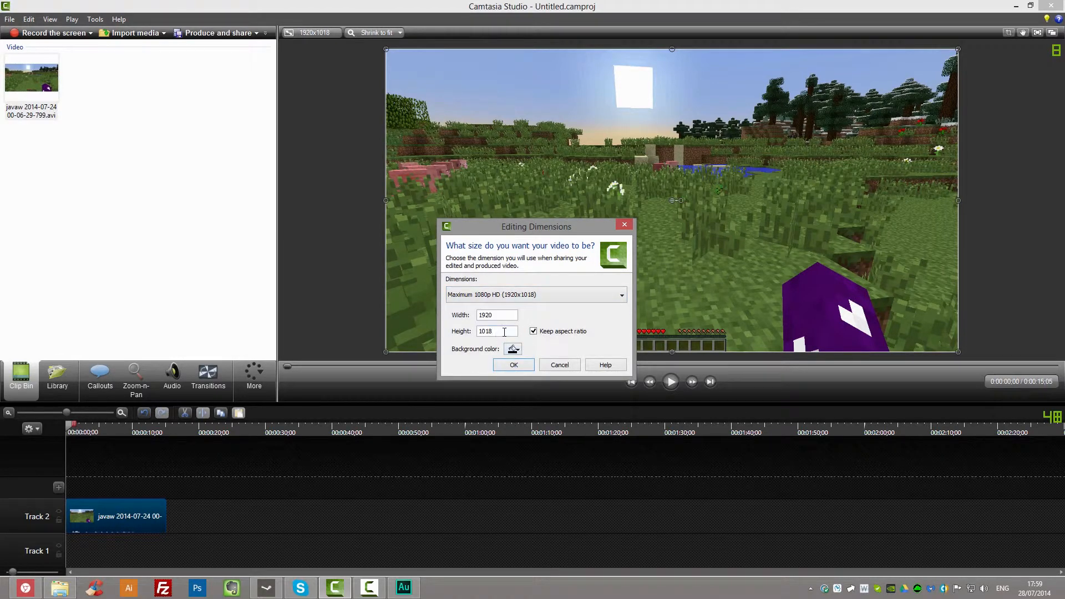
pyautogui.press('BackSpace')
pyautogui.press('BackSpace')
pyautogui.write('80')
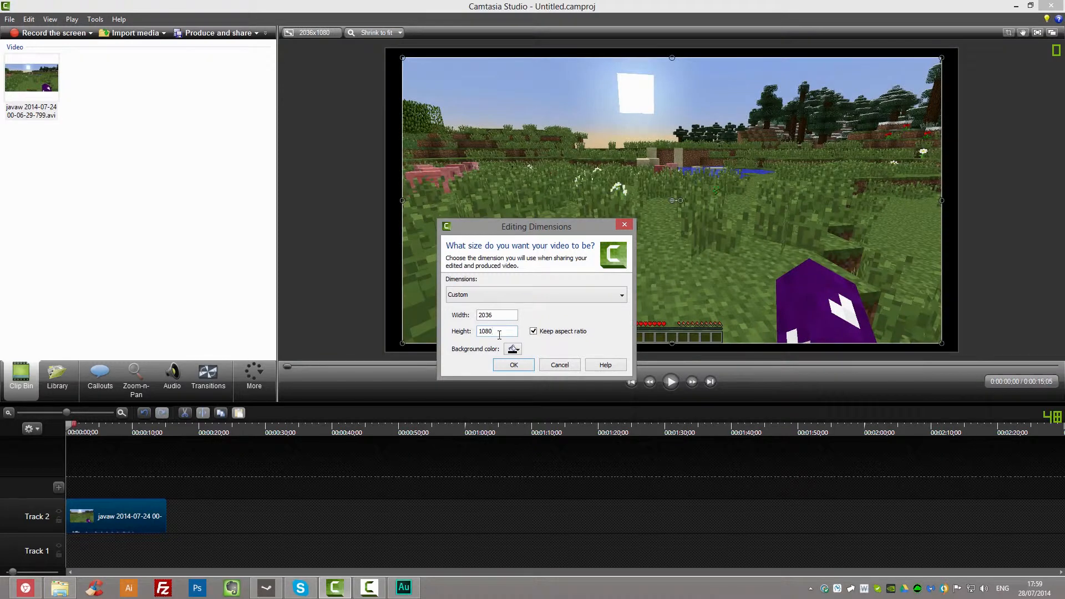
pyautogui.click(523, 366)
pyautogui.moveTo(941, 57); pyautogui.dragTo(958, 49)
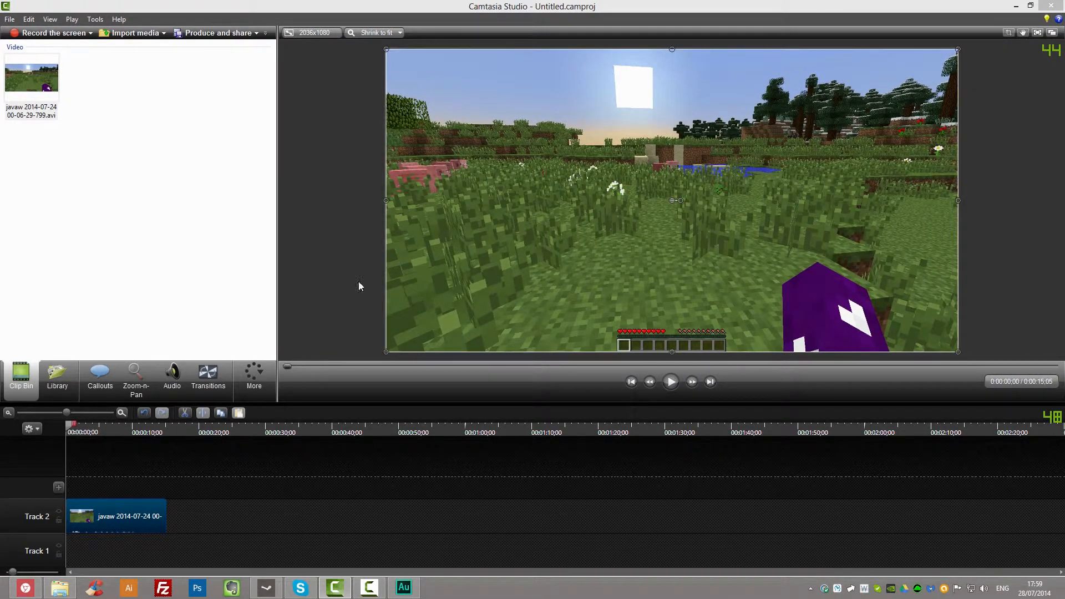
pyautogui.click(348, 169)
# Set the editing dimensions to 1080p HD (1920x1080) and scale the clip down to fit the canvas width.
pyautogui.click(309, 34)
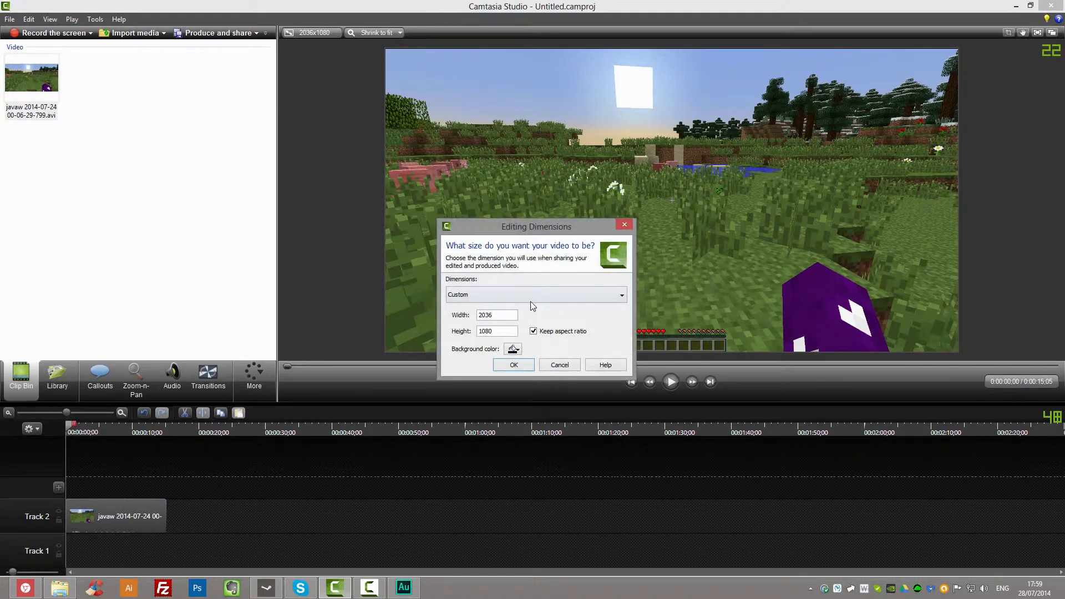
pyautogui.click(530, 299)
pyautogui.click(511, 369)
pyautogui.click(512, 364)
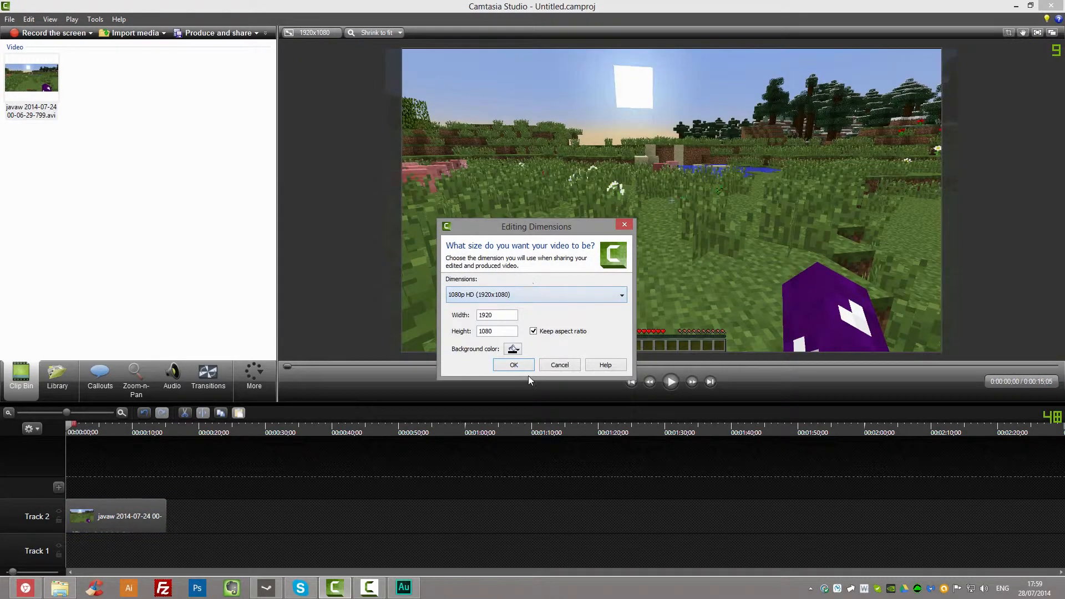
pyautogui.click(514, 111)
pyautogui.moveTo(957, 49); pyautogui.dragTo(927, 56)
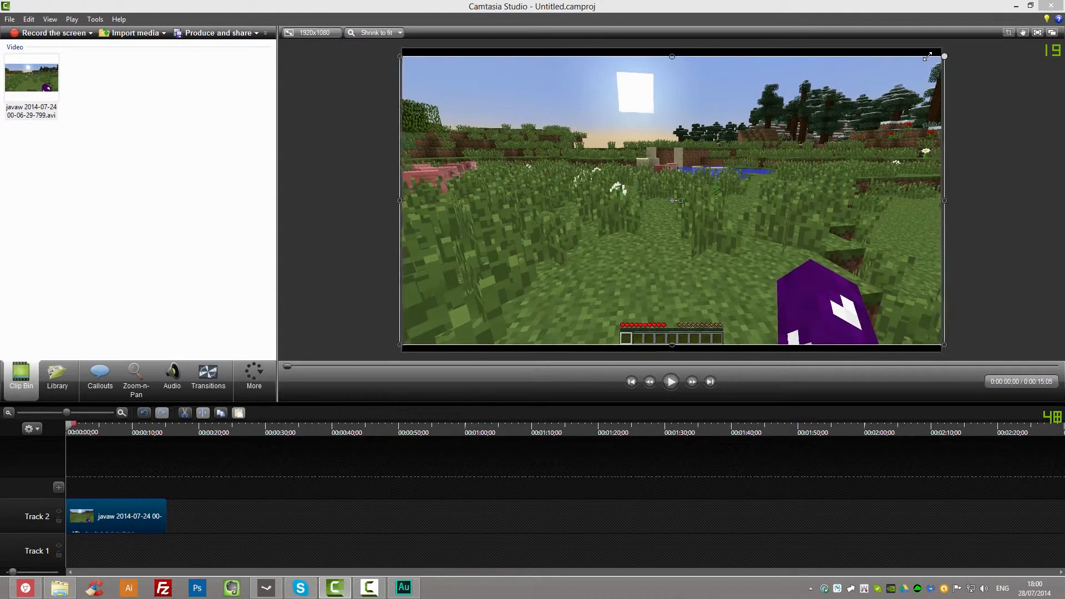
pyautogui.click(334, 221)
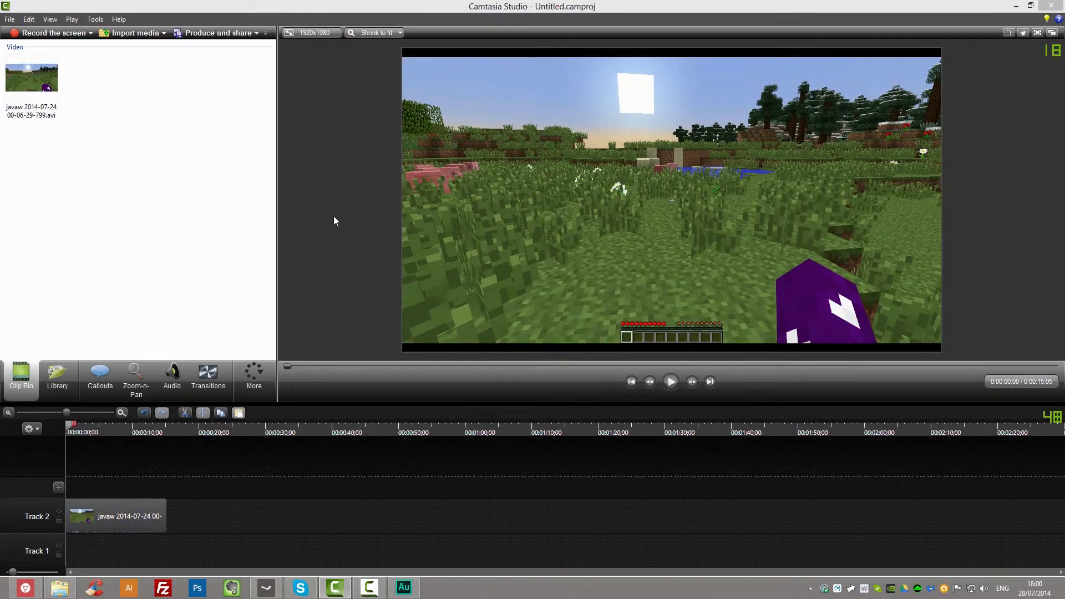
pyautogui.moveTo(95, 433); pyautogui.dragTo(35, 434)
pyautogui.click(211, 35)
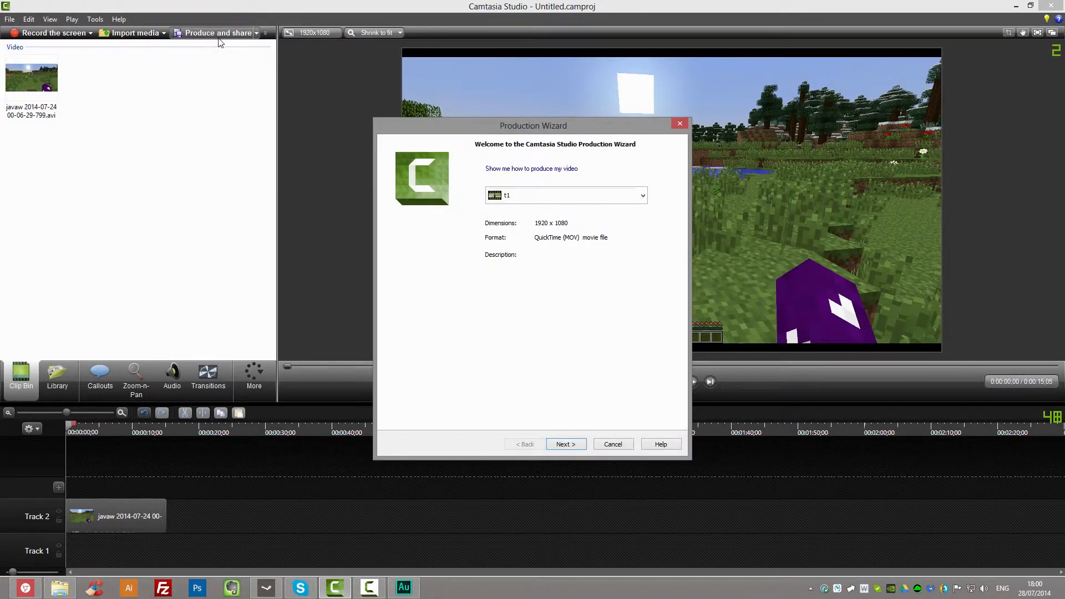
pyautogui.click(579, 201)
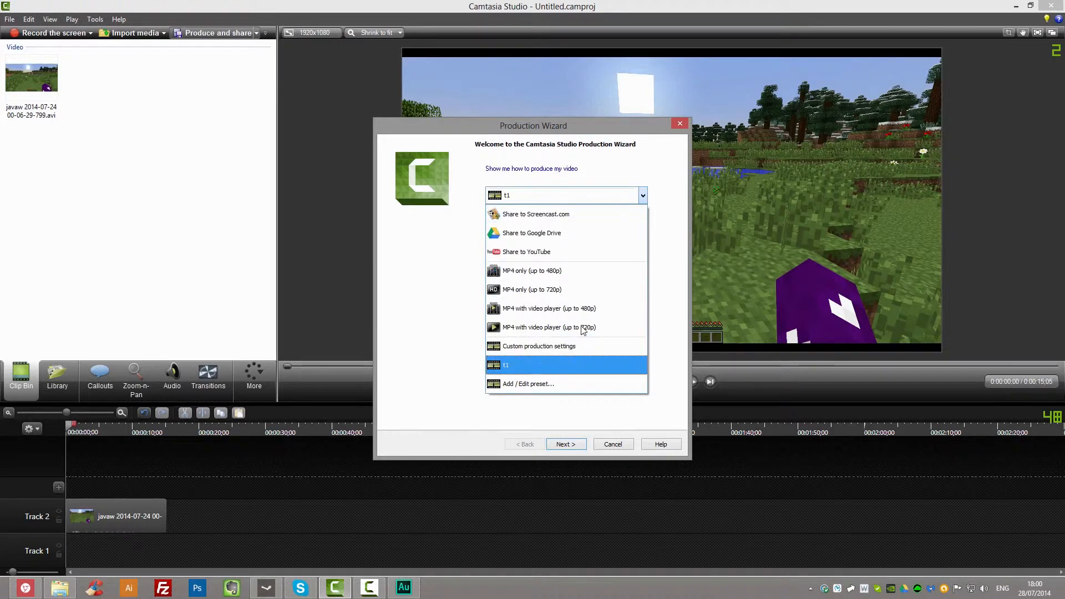
pyautogui.click(523, 371)
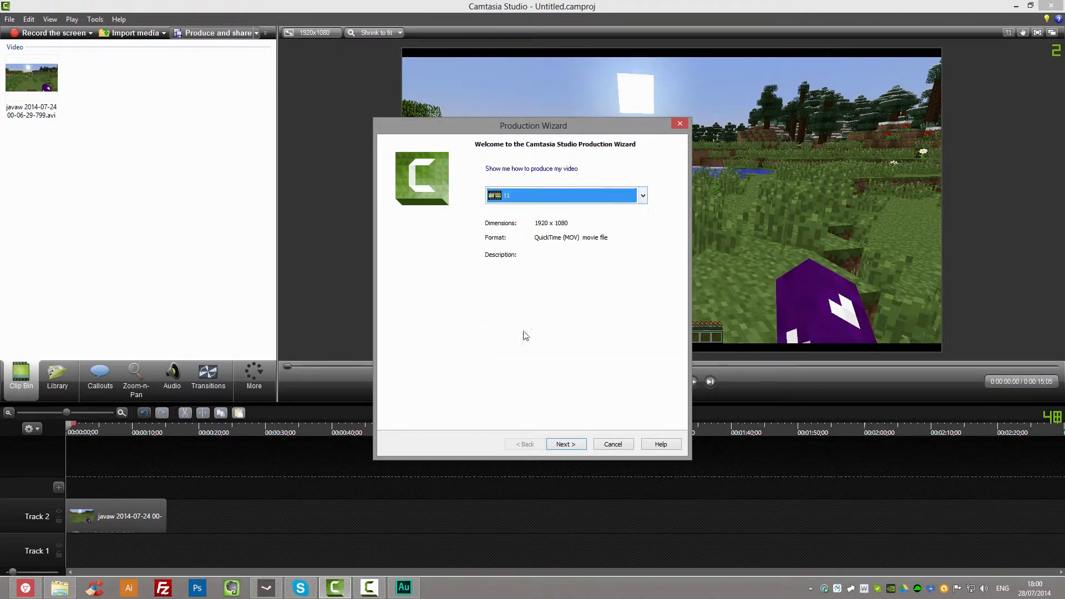
pyautogui.click(610, 446)
# Open the t1 production preset for editing and continue with its MOV - QuickTime movie format to the encoding options.
pyautogui.click(211, 34)
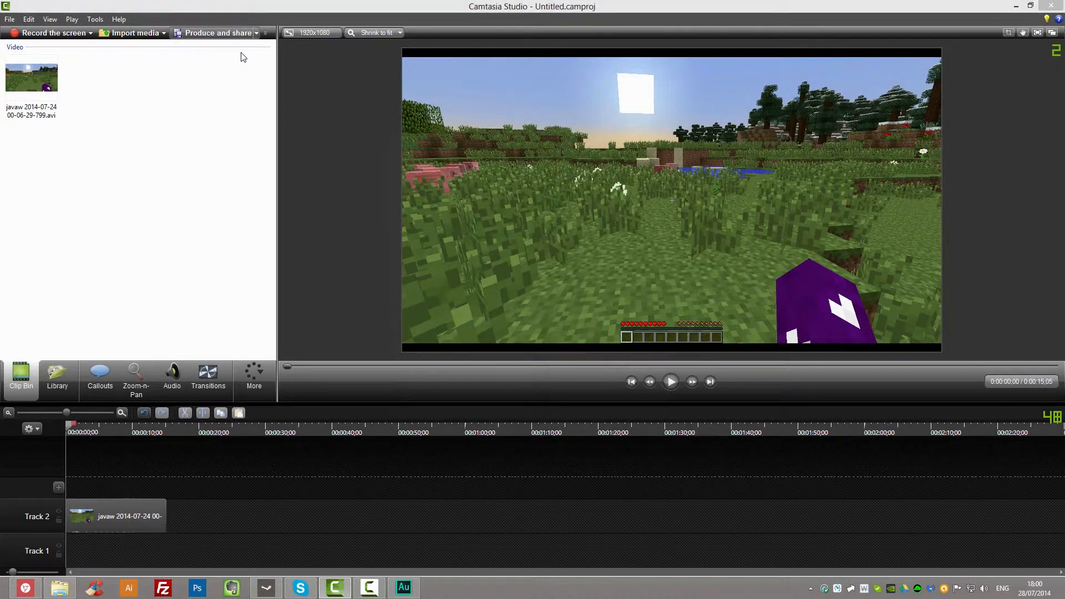
pyautogui.click(630, 195)
pyautogui.click(521, 384)
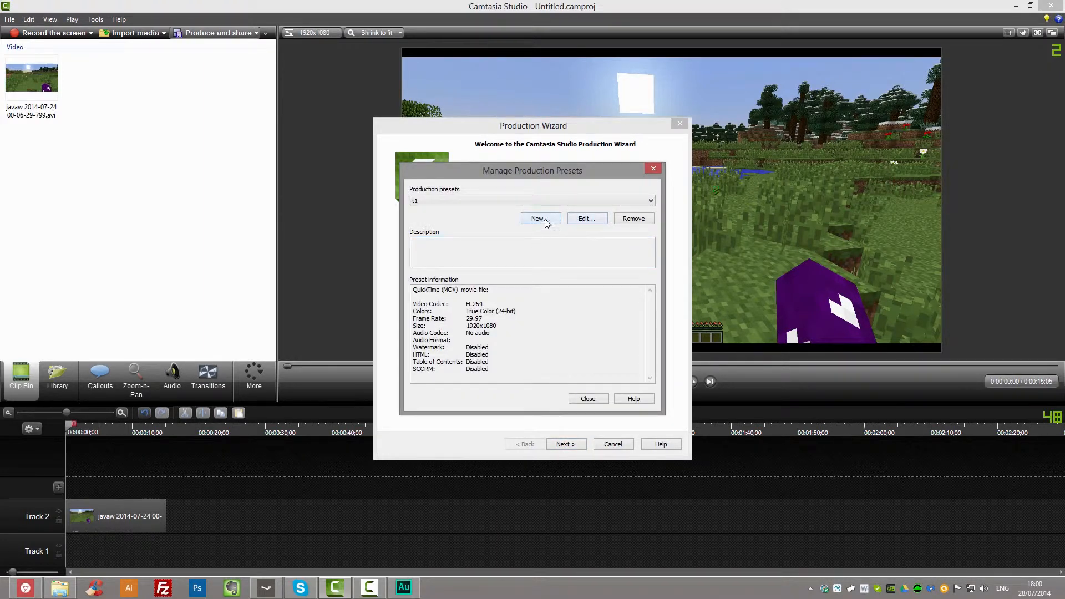
pyautogui.click(587, 219)
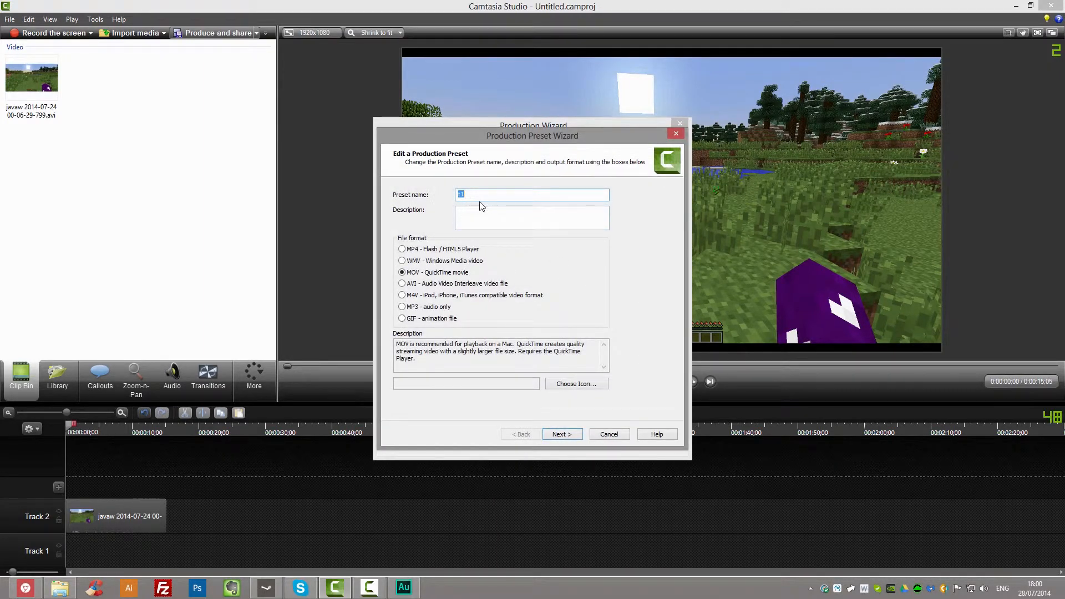
pyautogui.click(525, 192)
pyautogui.click(506, 220)
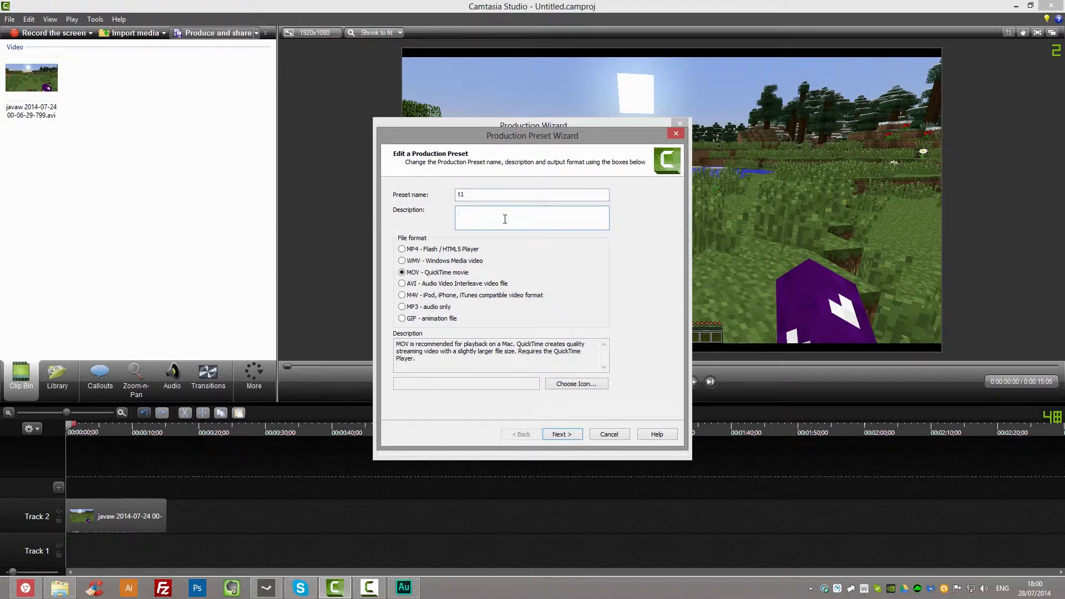
pyautogui.click(552, 434)
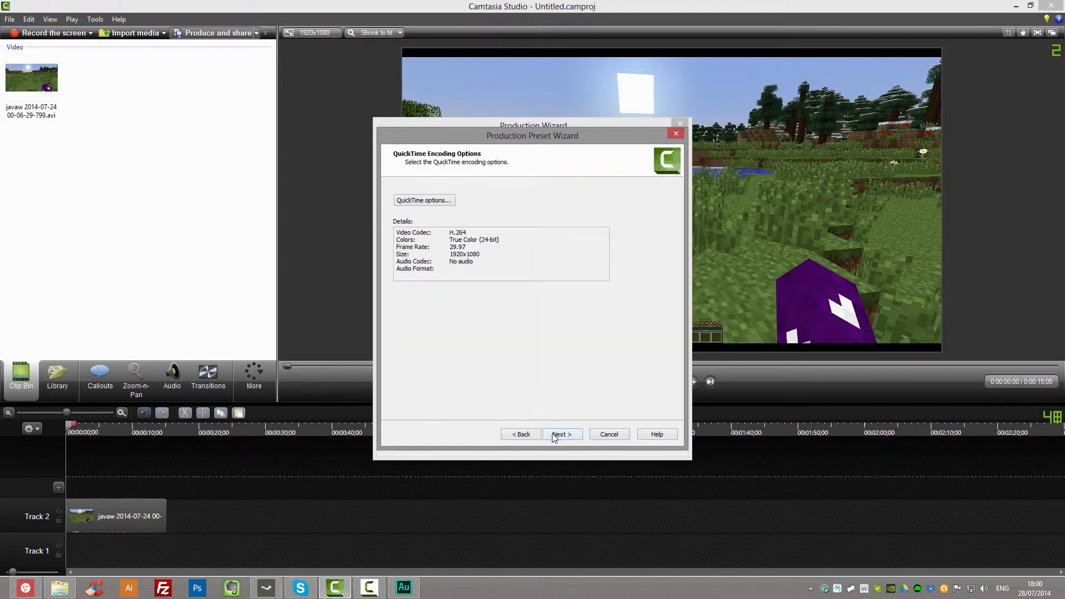
# In the QuickTime video compression settings, use All key frames at 29.97 fps and Best quality (Multi-pass) encoding.
pyautogui.click(437, 200)
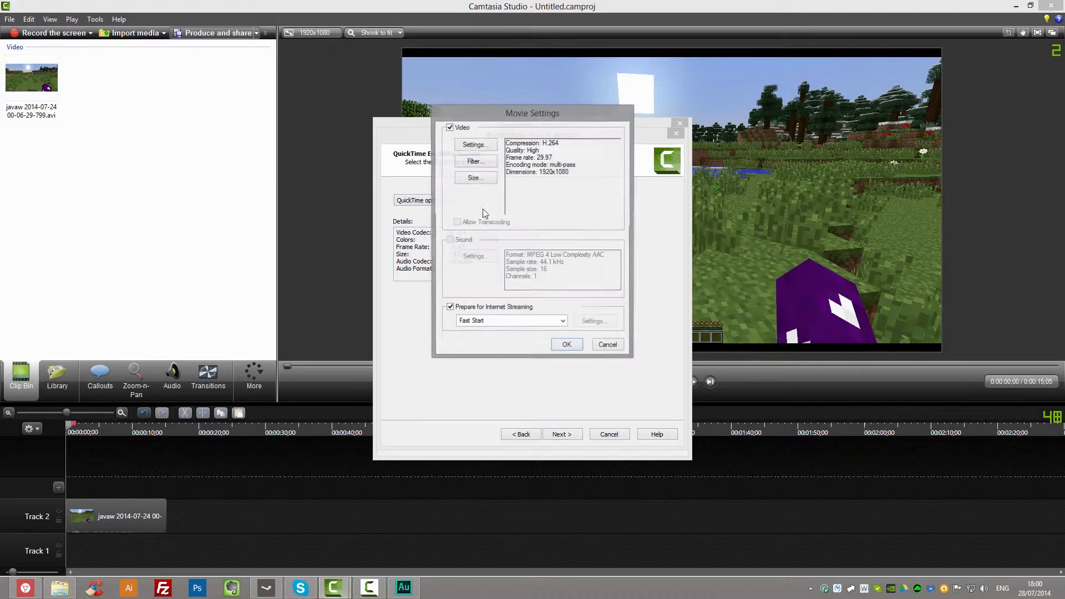
pyautogui.click(486, 145)
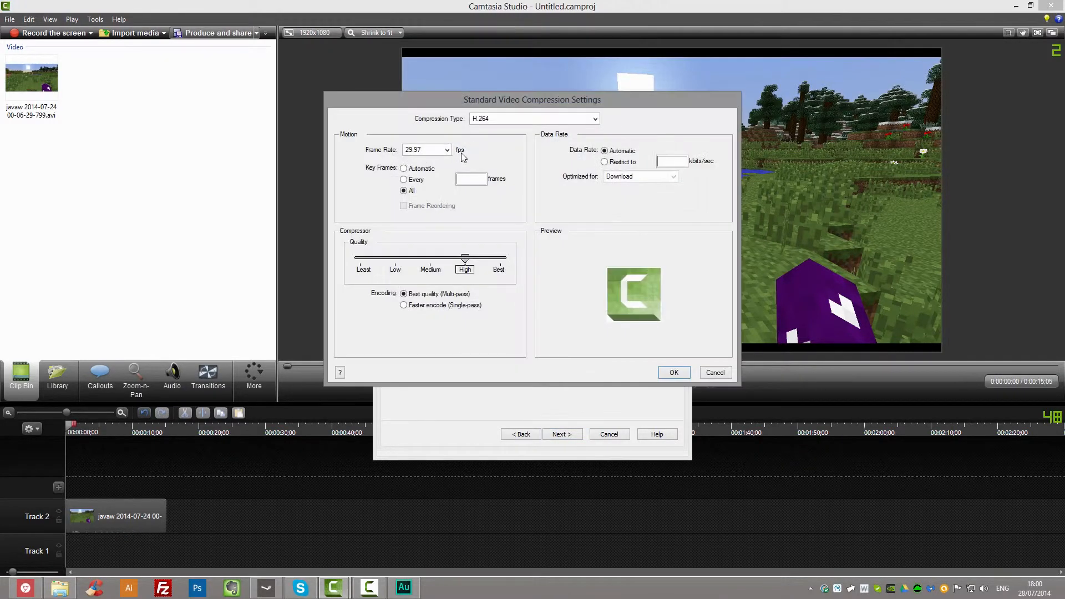
pyautogui.click(448, 150)
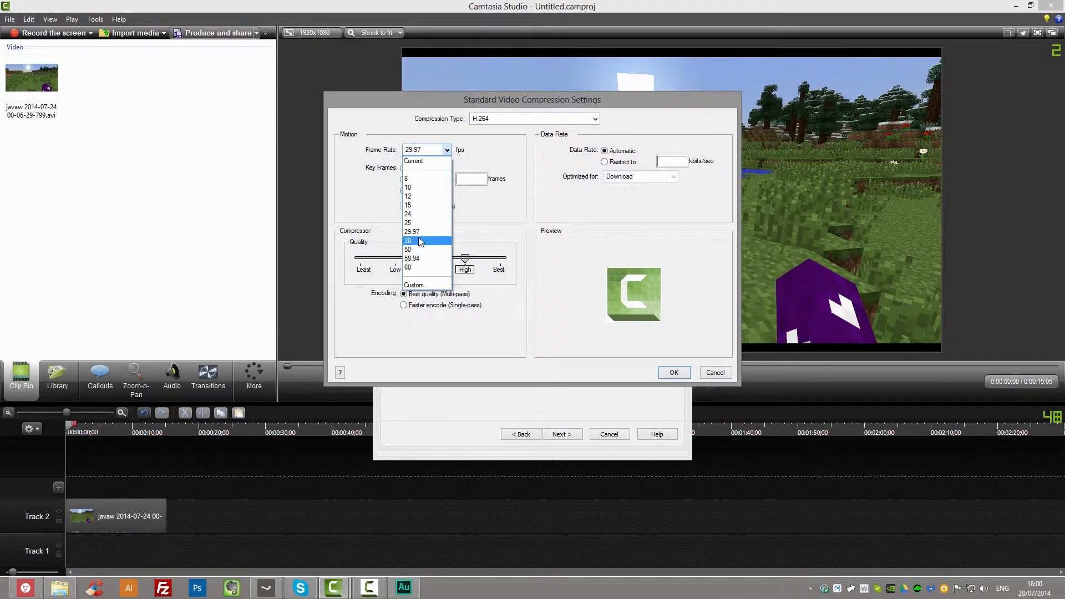
pyautogui.click(493, 141)
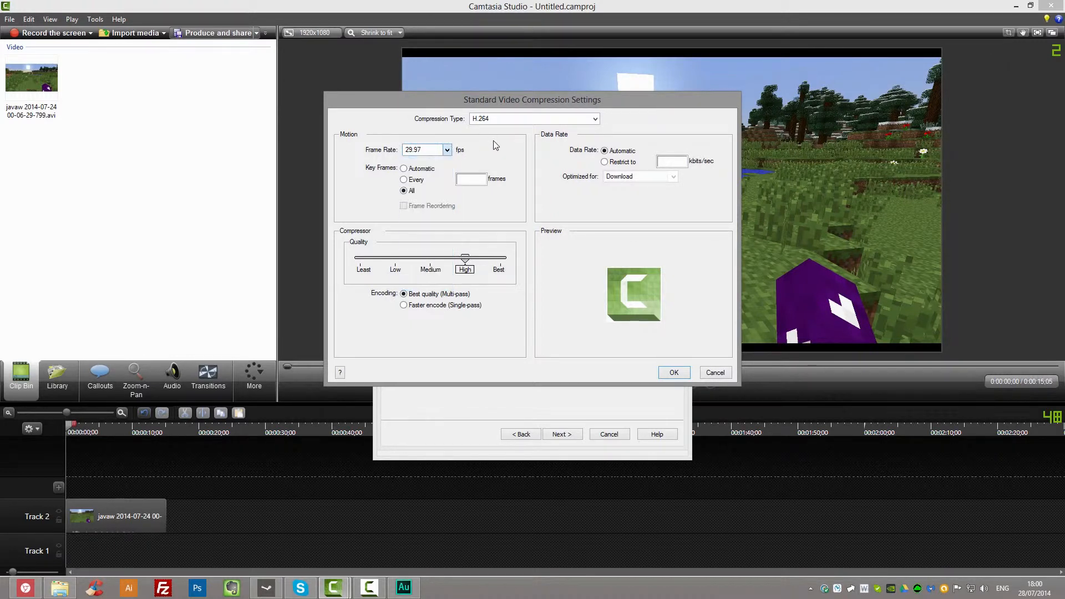
pyautogui.click(405, 194)
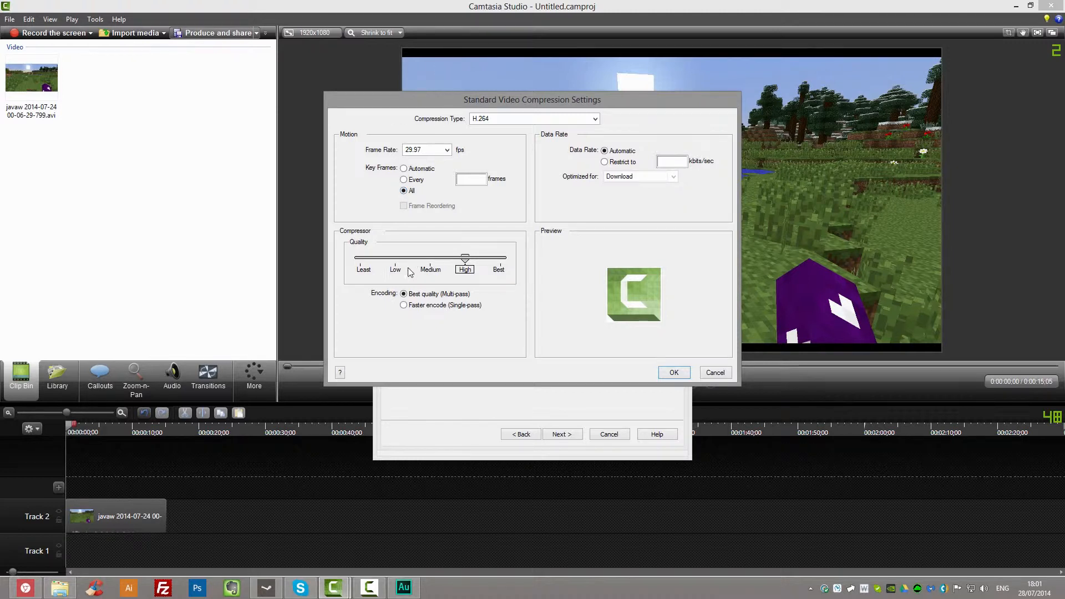
pyautogui.click(404, 306)
pyautogui.click(403, 295)
# Set the data rate to Automatic and the compressor quality to Best, and accept the compression settings.
pyautogui.click(503, 260)
pyautogui.click(604, 162)
pyautogui.click(669, 161)
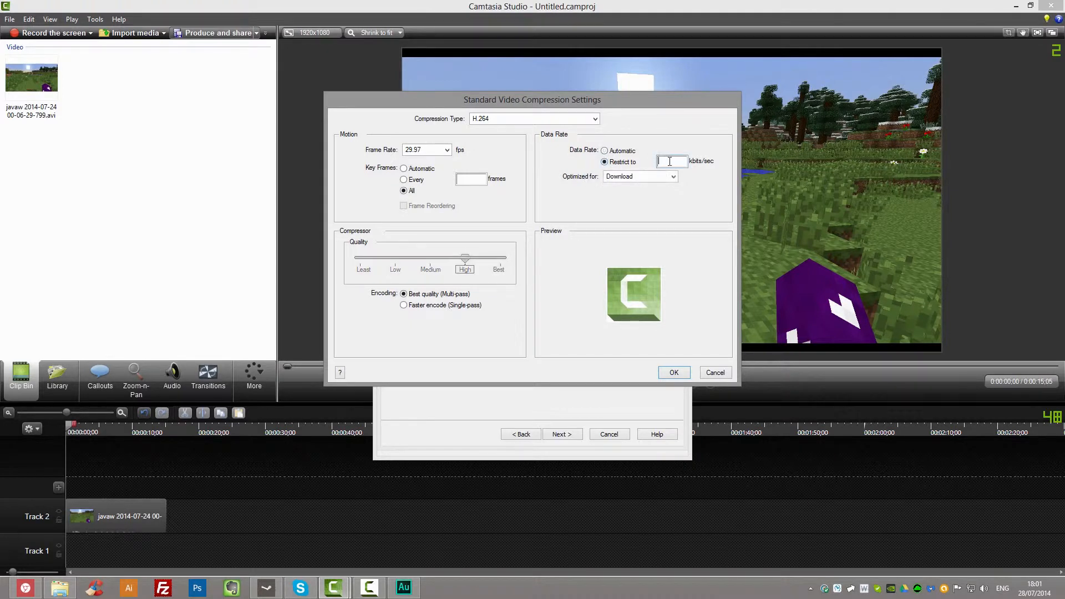
pyautogui.click(605, 150)
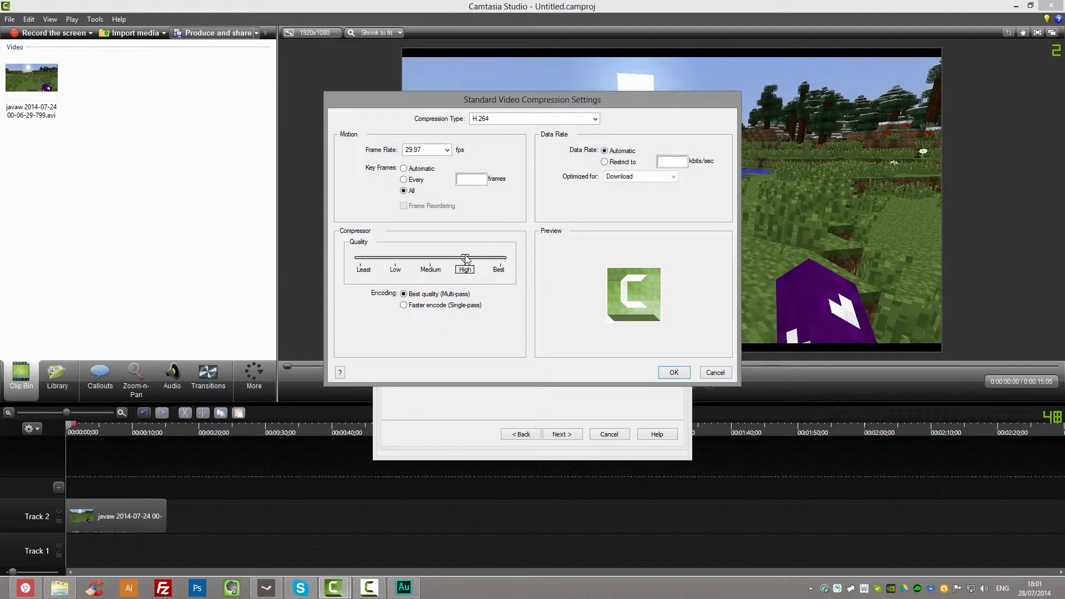
pyautogui.moveTo(465, 258); pyautogui.dragTo(501, 258)
pyautogui.click(674, 372)
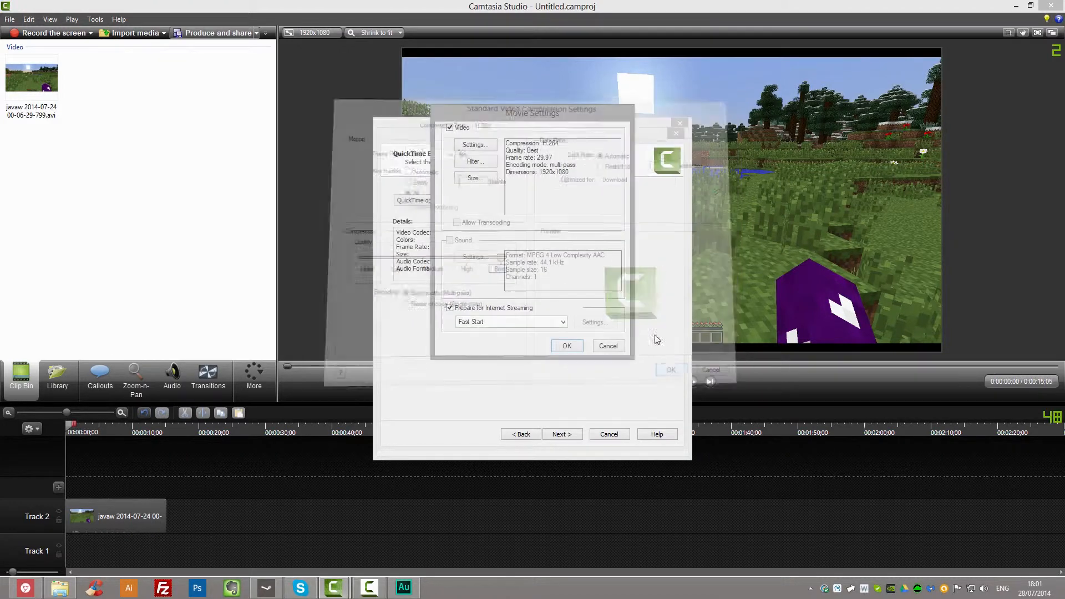
# Leave the video filter at None and set the export size dimensions to 1920 x 1080 HD.
pyautogui.click(477, 164)
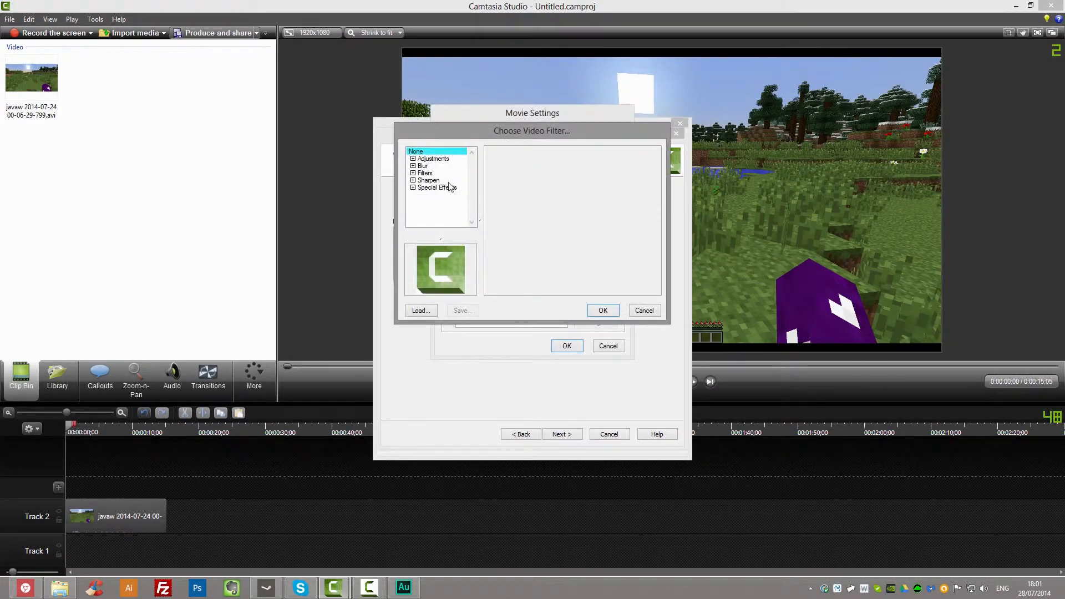
pyautogui.click(603, 311)
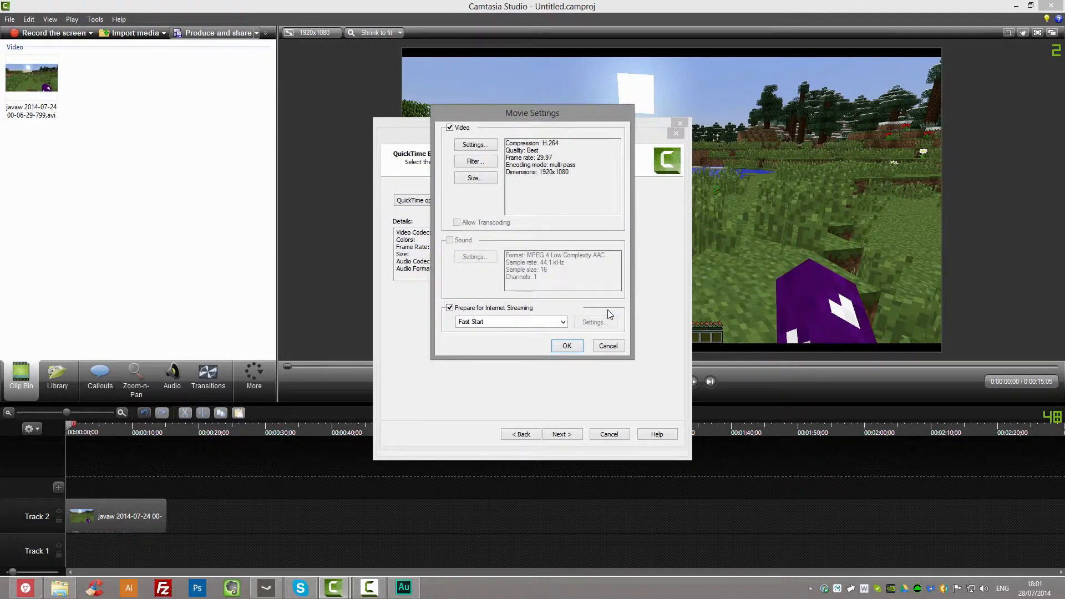
pyautogui.click(477, 178)
pyautogui.click(479, 180)
pyautogui.click(501, 181)
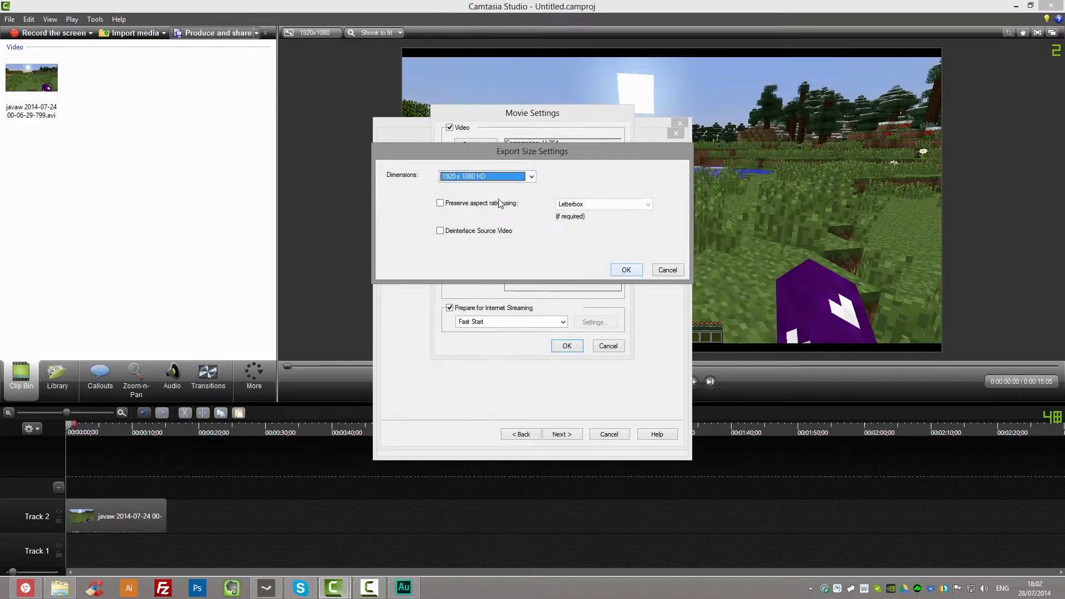
pyautogui.click(621, 270)
# Set the internet streaming preparation to Fast Start and accept the movie settings.
pyautogui.click(521, 323)
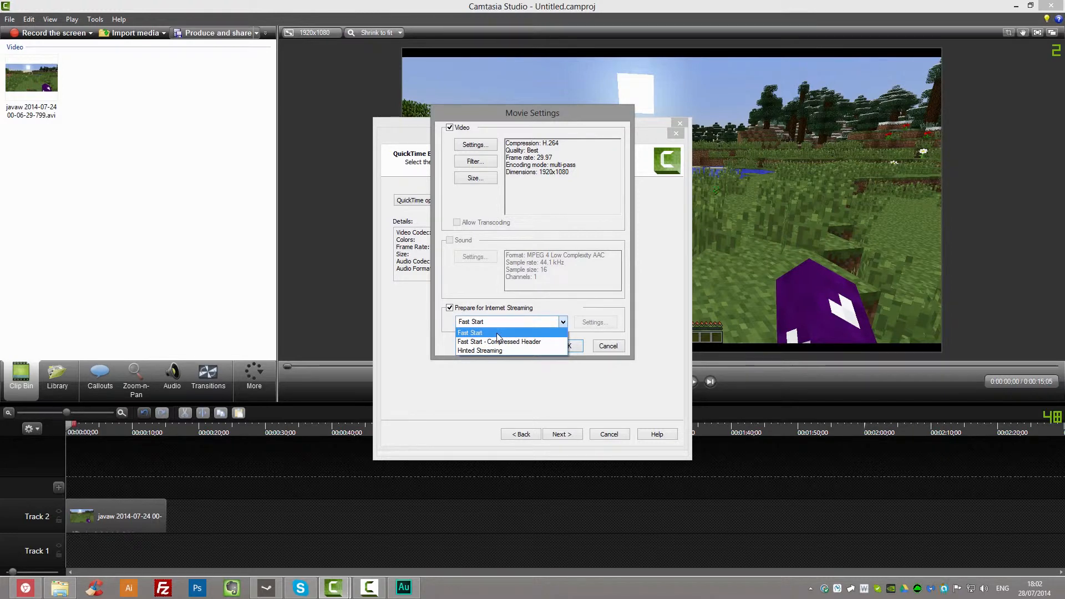
pyautogui.click(498, 334)
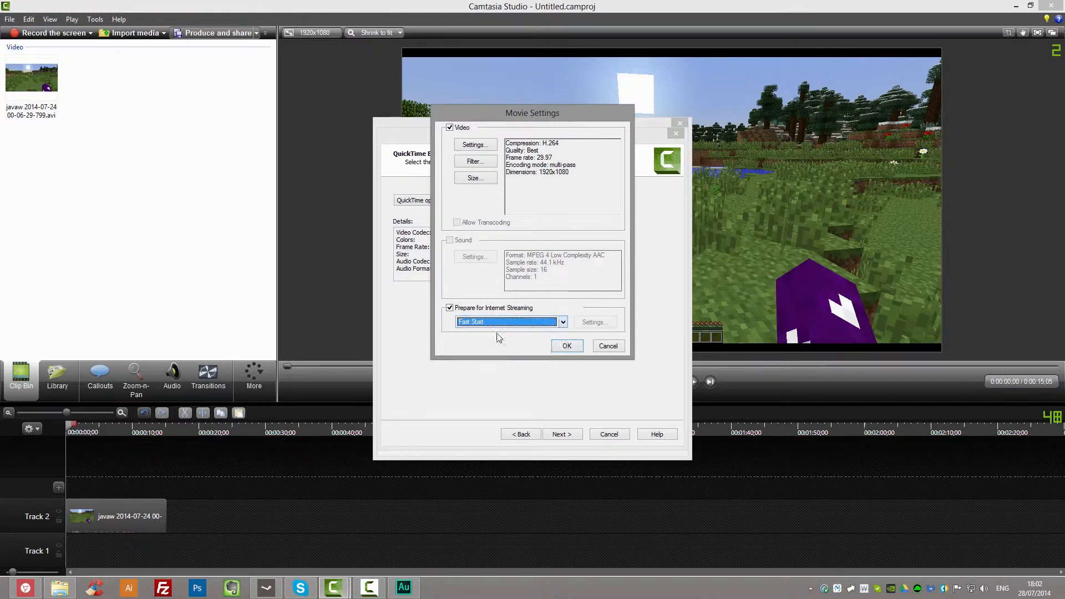
pyautogui.click(566, 346)
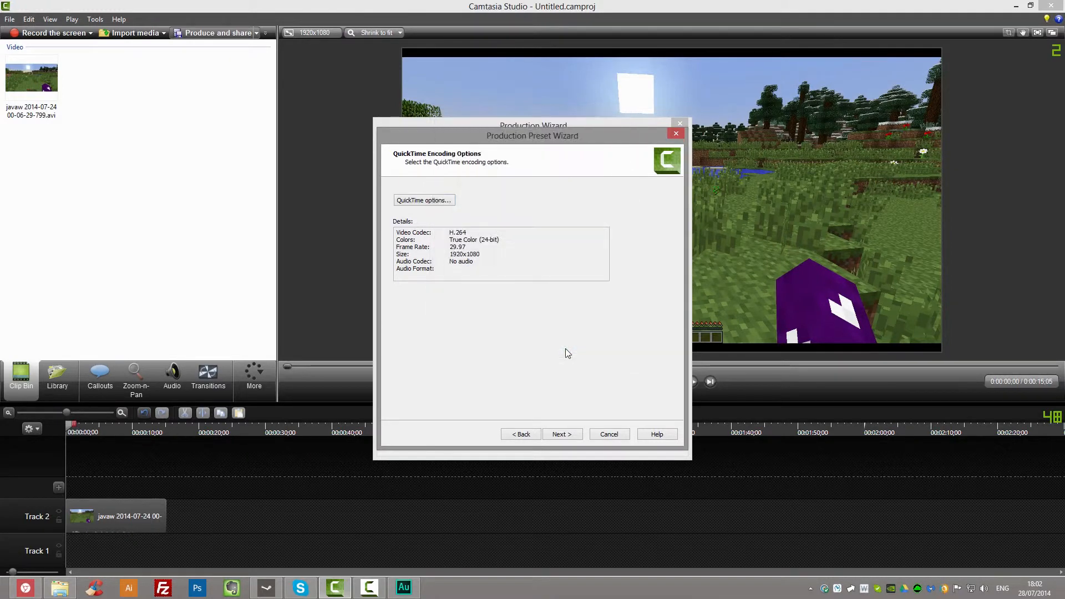
# Set the preset's custom video size to 1920 x 1080, then finish the preset and close the preset manager.
pyautogui.click(574, 435)
pyautogui.moveTo(459, 232); pyautogui.dragTo(195, 207)
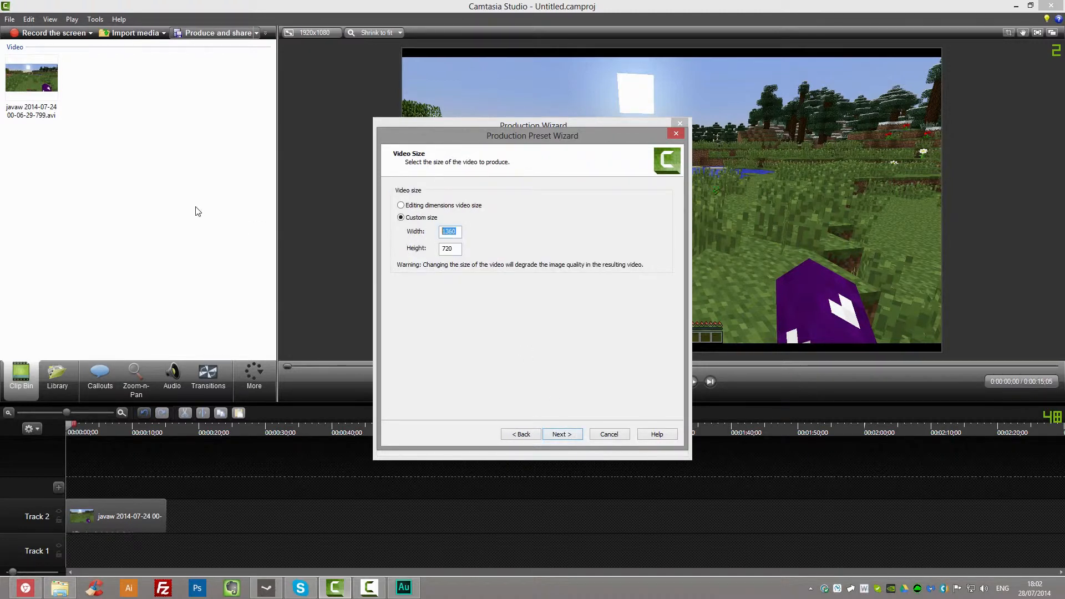
pyautogui.write('1920')
pyautogui.press('Tab')
pyautogui.write('10')
pyautogui.click(570, 435)
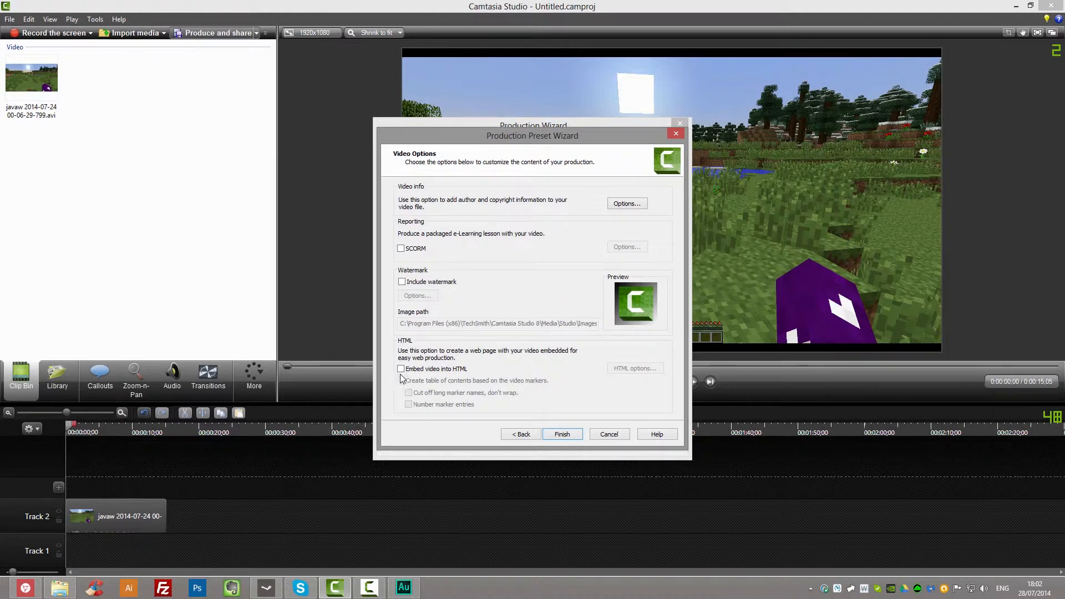
pyautogui.click(571, 436)
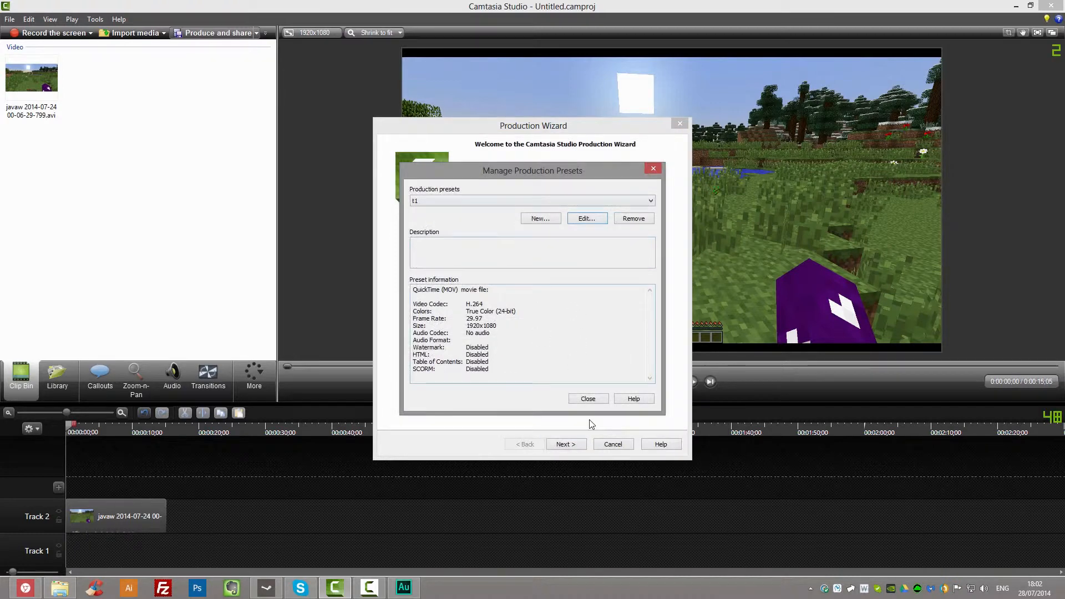
pyautogui.click(588, 399)
# Choose the t1 preset for producing the video and proceed to the output file settings.
pyautogui.click(560, 197)
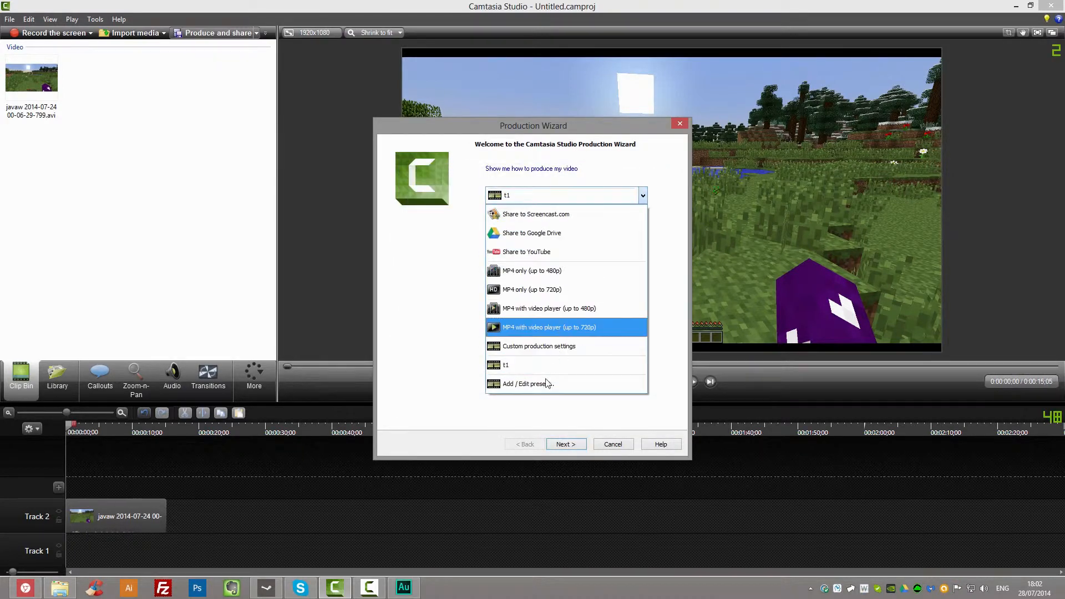
pyautogui.click(515, 366)
pyautogui.click(562, 445)
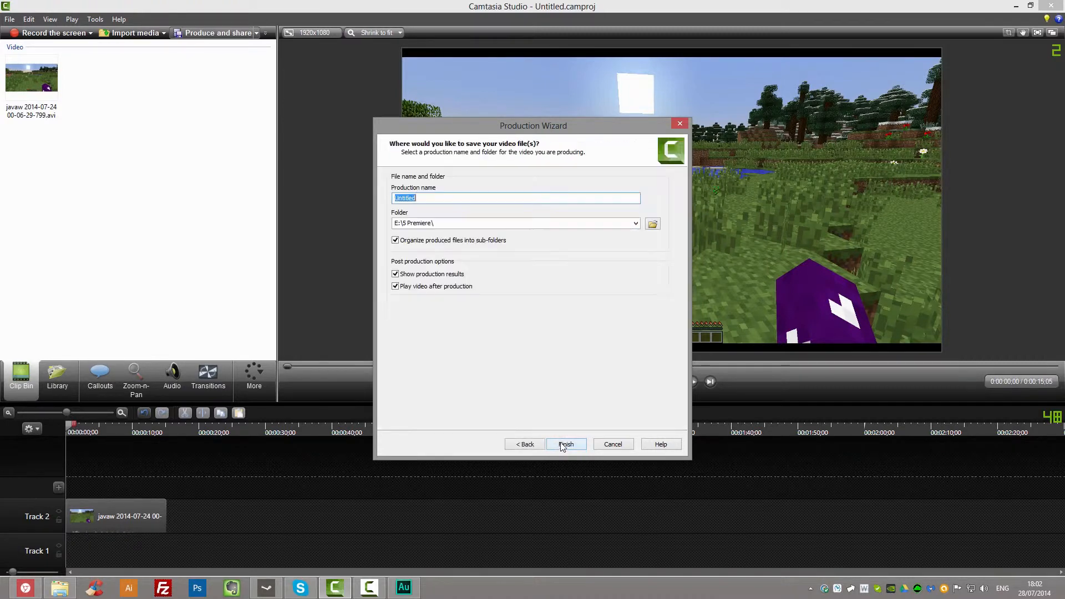
# Name the production cam1, set the Desktop as its save folder, and start rendering.
pyautogui.click(652, 223)
pyautogui.scroll(3, 412, 222)
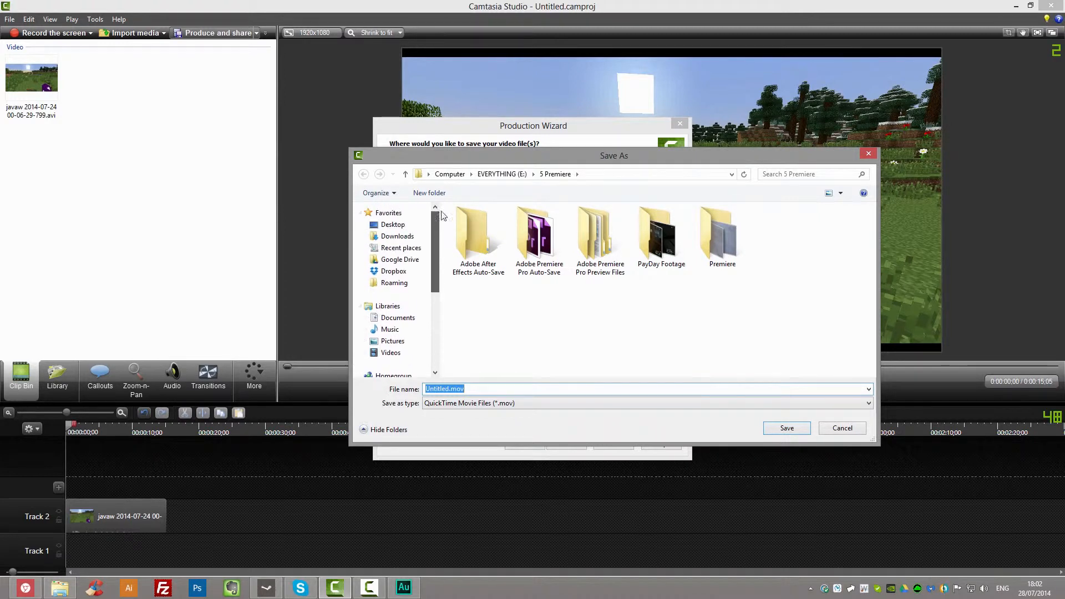
pyautogui.click(393, 224)
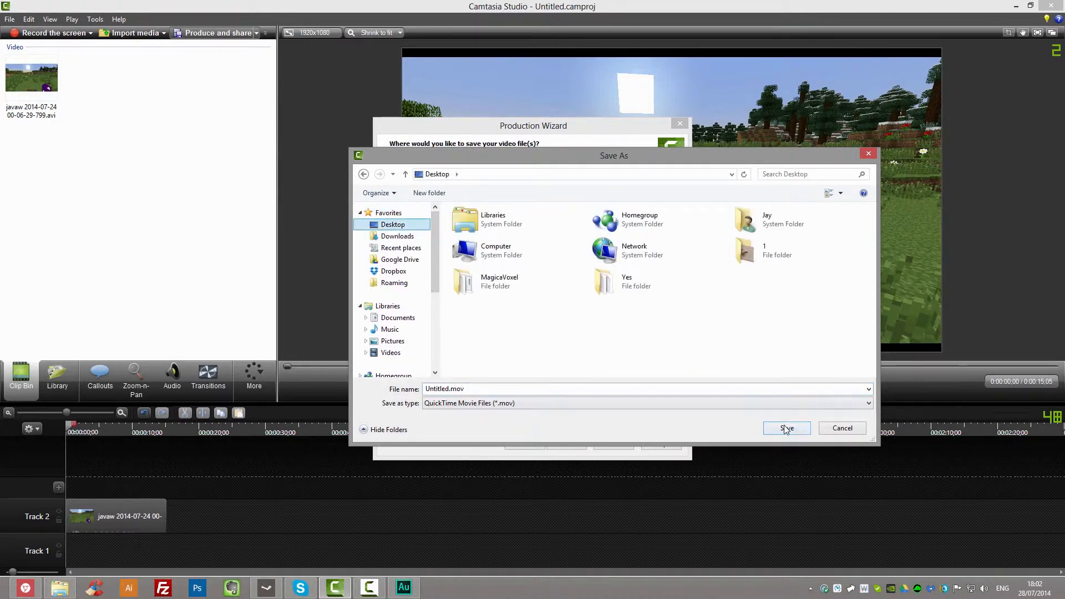
pyautogui.moveTo(489, 389); pyautogui.dragTo(83, 339)
pyautogui.write('cam1')
pyautogui.press('Return')
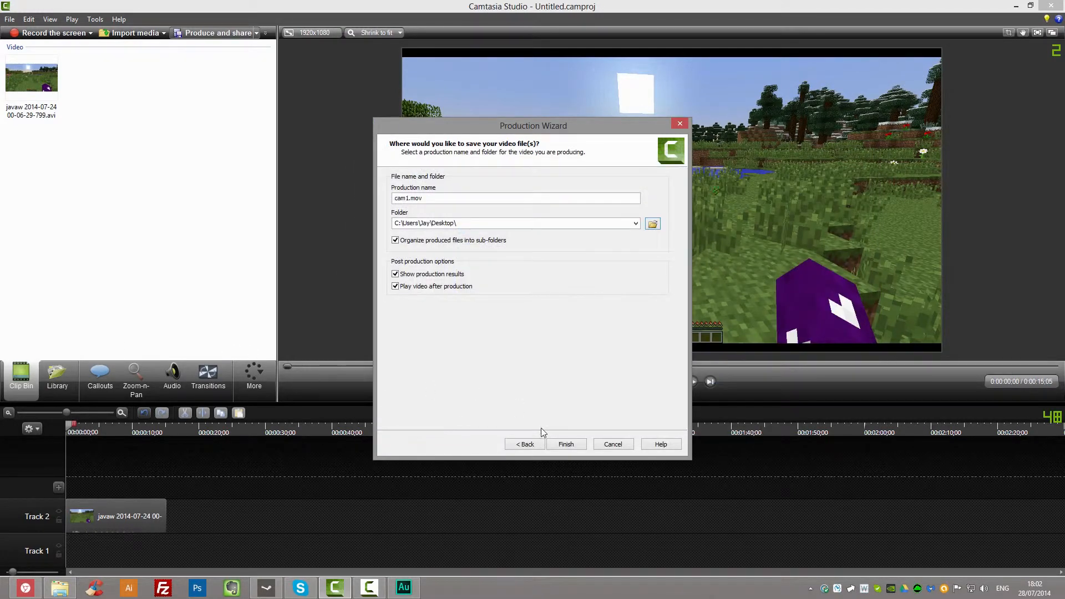
pyautogui.click(578, 448)
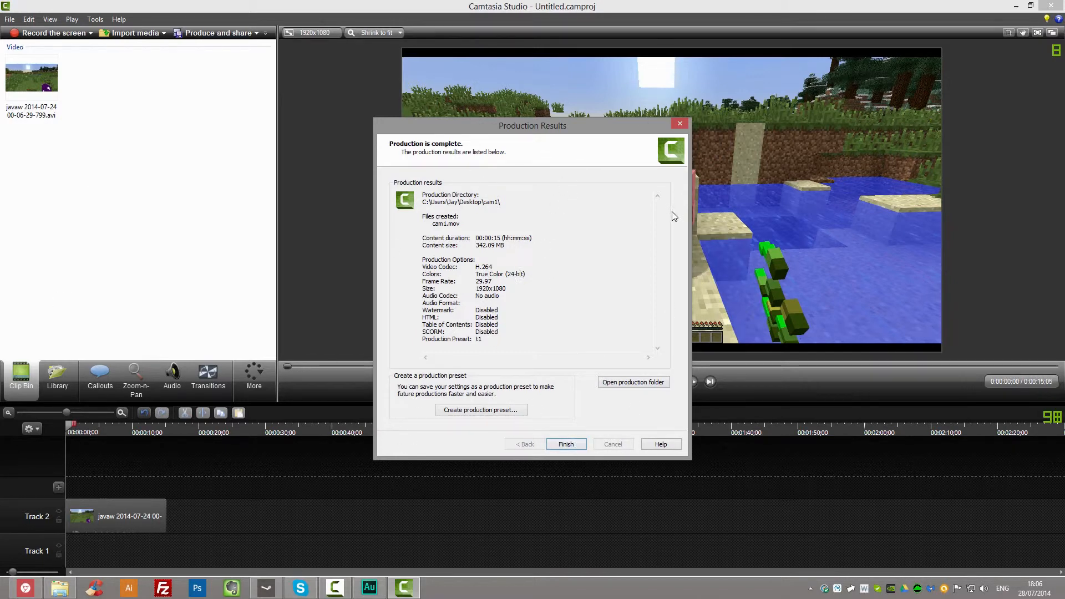
# Dismiss the production results, minimize the editor, and play cam1.mov from the desktop's cam1 folder with the volume at 0%.
pyautogui.click(571, 447)
pyautogui.click(1009, 8)
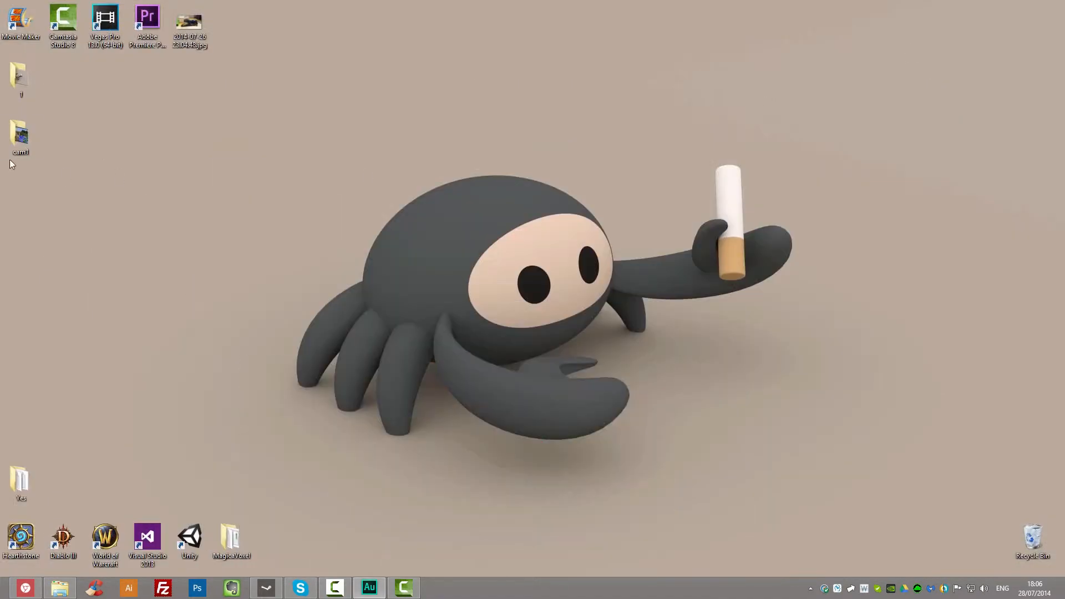
pyautogui.doubleClick(21, 138)
pyautogui.doubleClick(586, 213)
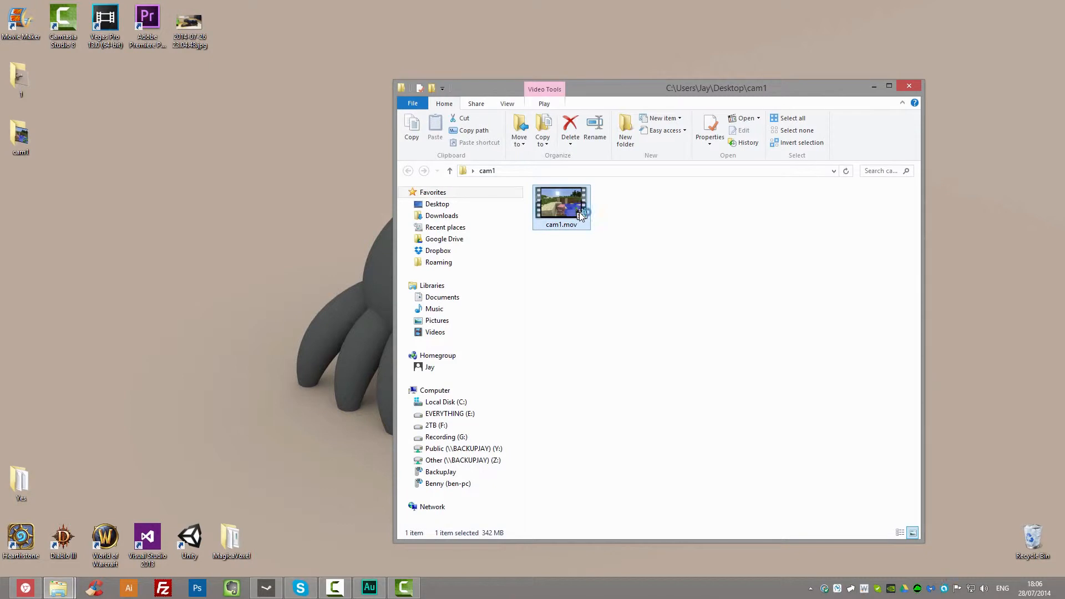
pyautogui.scroll(-3, 417, 420)
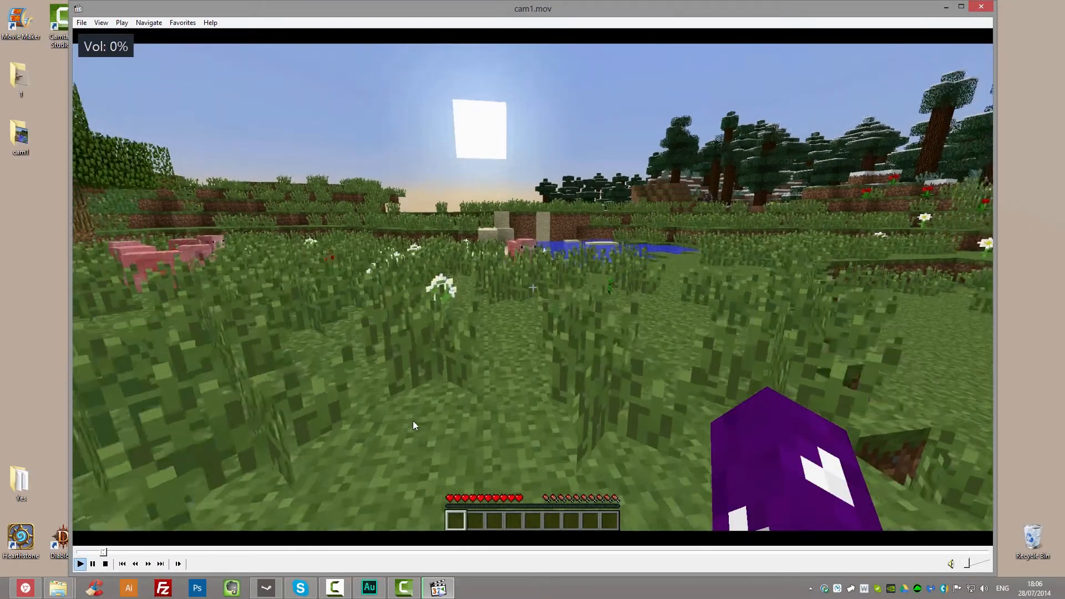
# Pause the rendered video and examine the image quality of several frames in full screen, up to 00:09.
pyautogui.press('space')
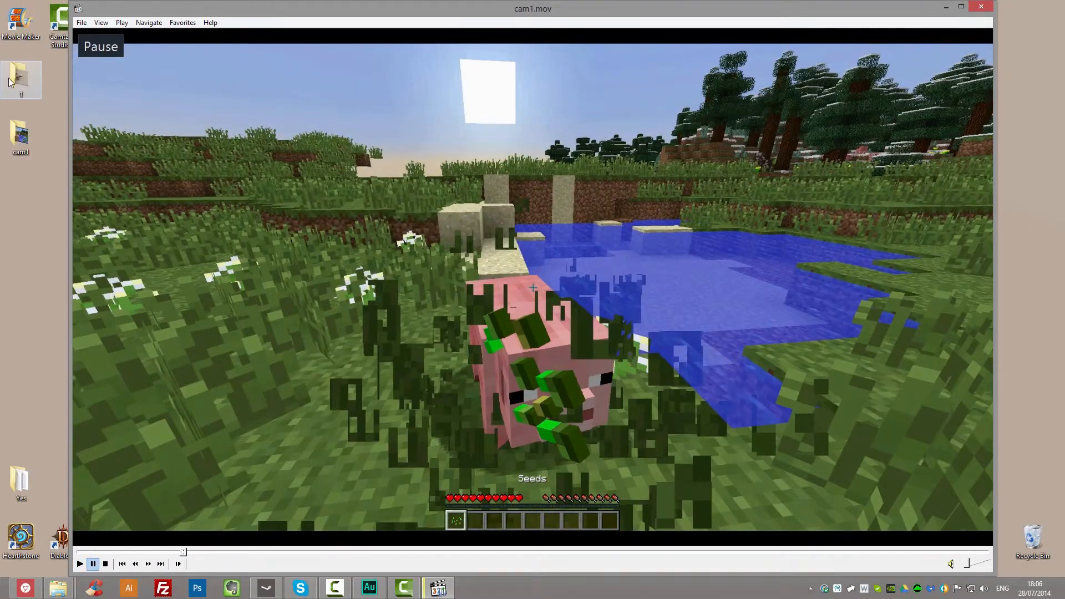
pyautogui.click(247, 552)
pyautogui.doubleClick(458, 488)
pyautogui.press('space')
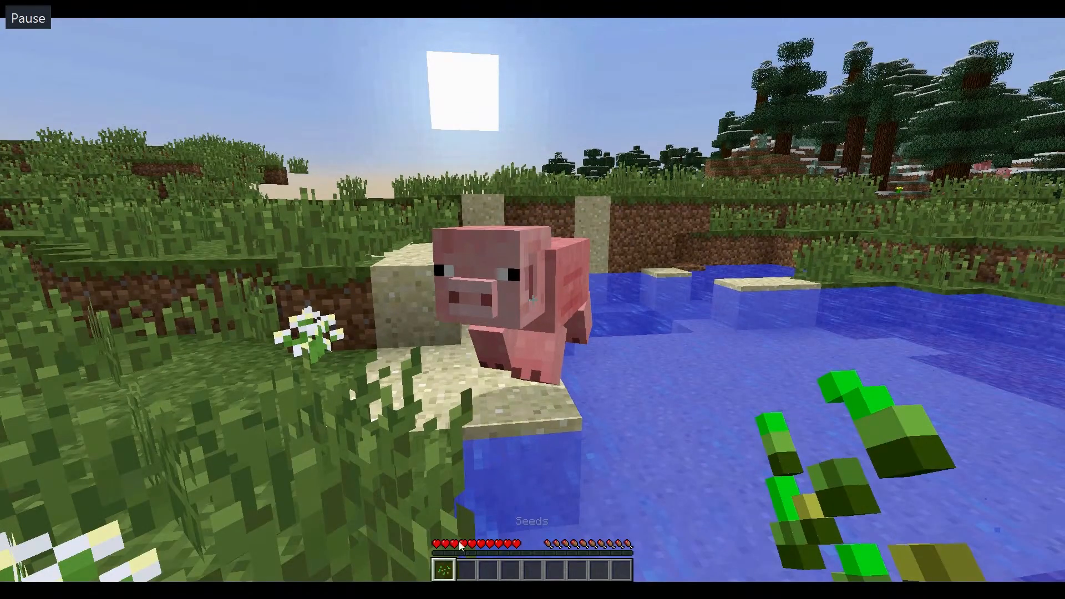
pyautogui.click(458, 579)
pyautogui.click(534, 579)
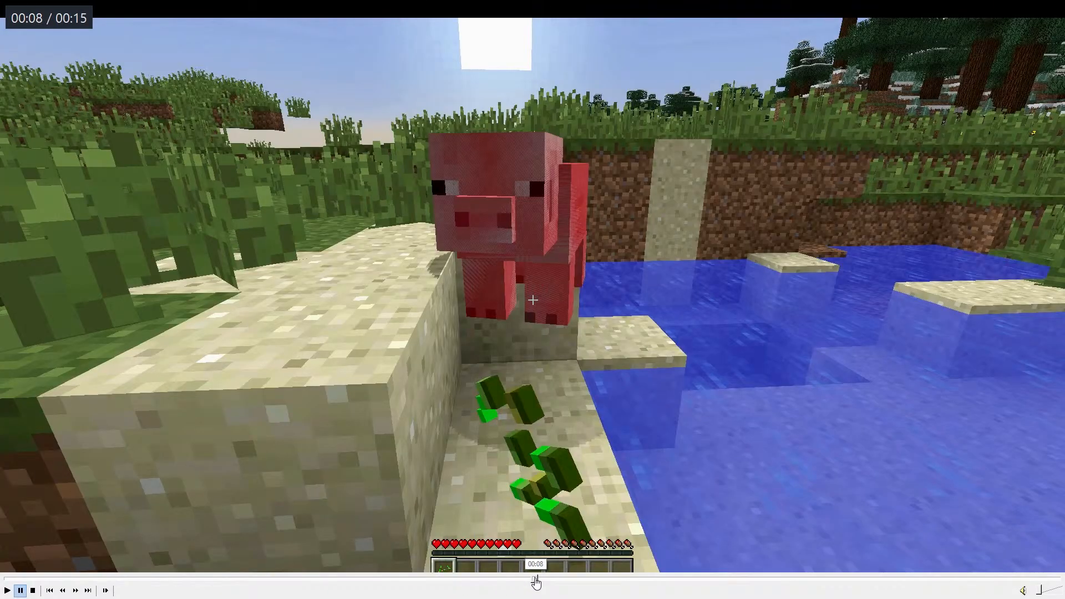
pyautogui.click(613, 579)
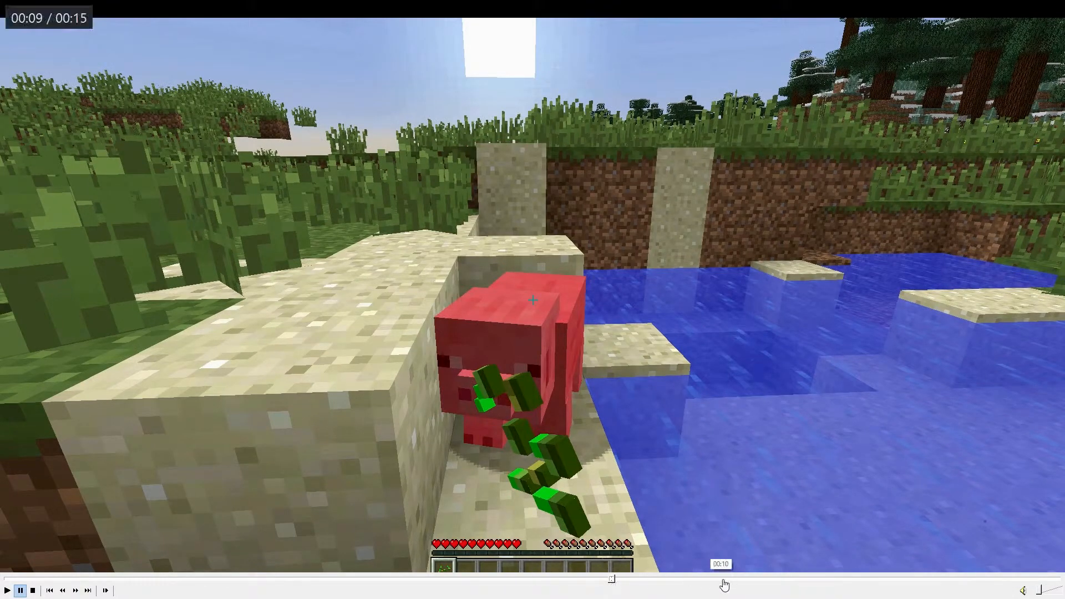
pyautogui.doubleClick(330, 354)
# Examine paused frames in the last third of the rendered video, from 00:10 onward, in the player window.
pyautogui.click(708, 553)
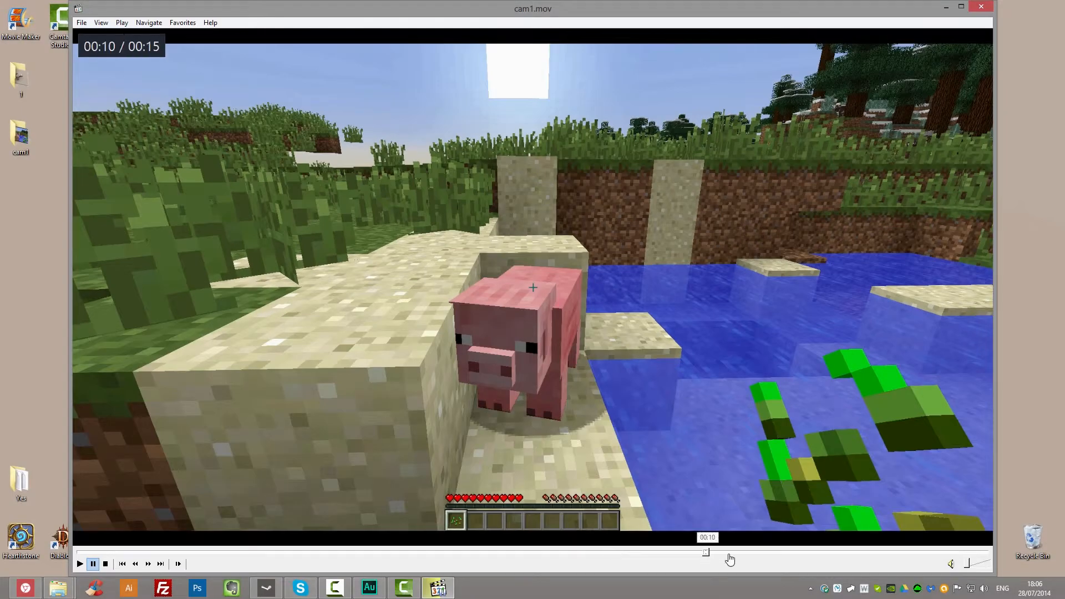
pyautogui.click(790, 552)
pyautogui.click(859, 553)
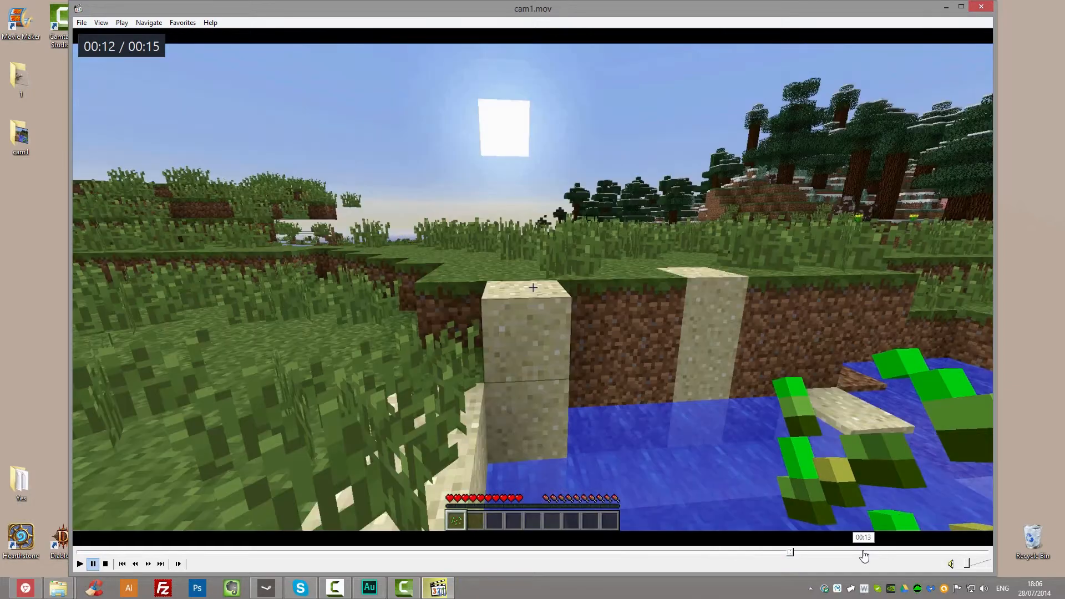
pyautogui.click(871, 552)
pyautogui.click(909, 553)
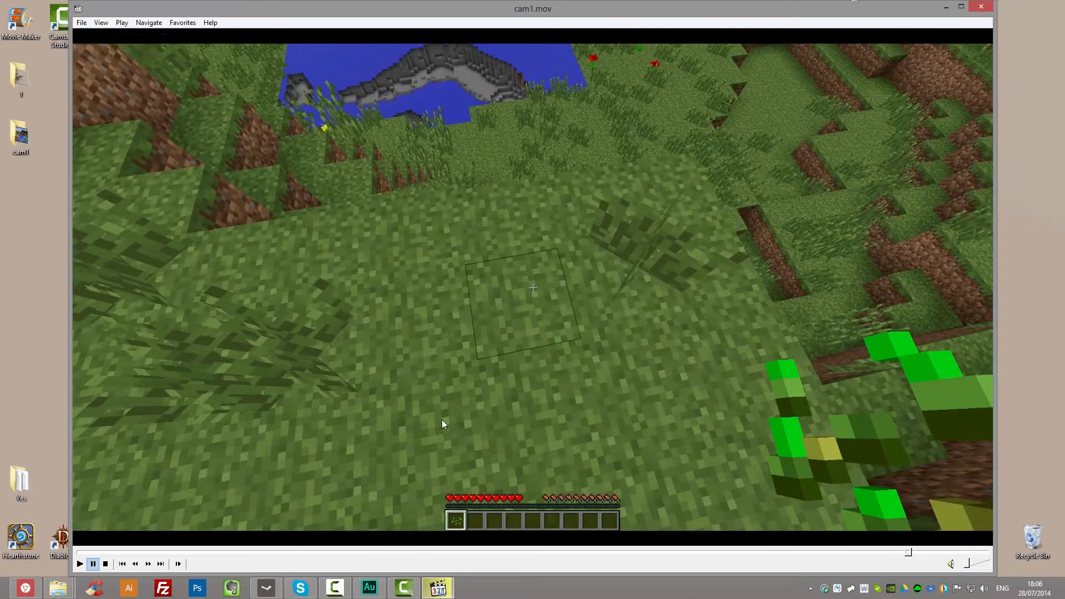
# Check the grass scene in full screen, jump back to the early pig scene, and close the video player.
pyautogui.doubleClick(544, 516)
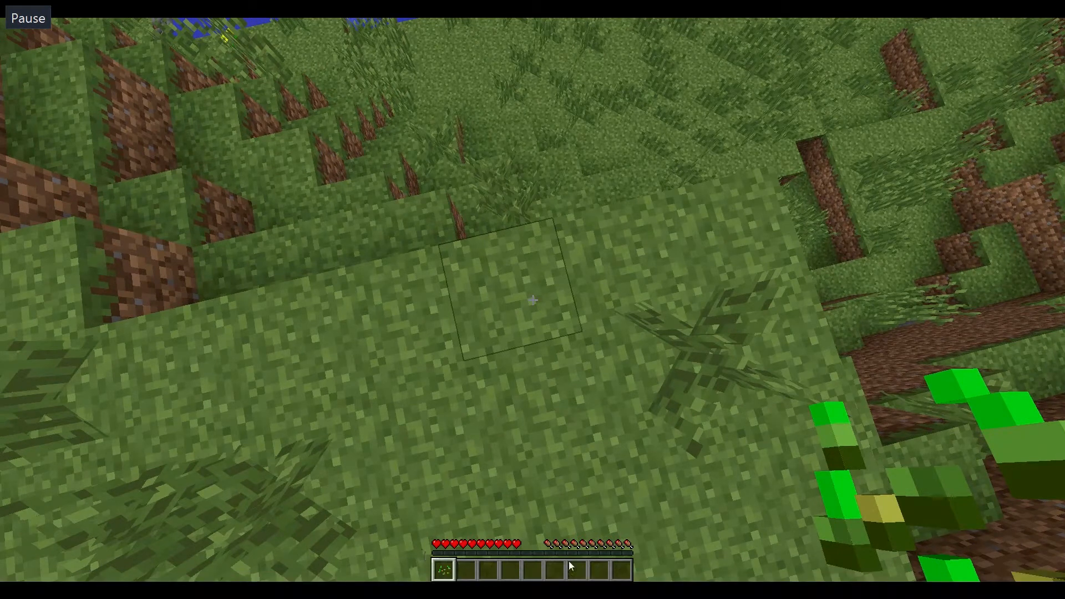
pyautogui.doubleClick(335, 361)
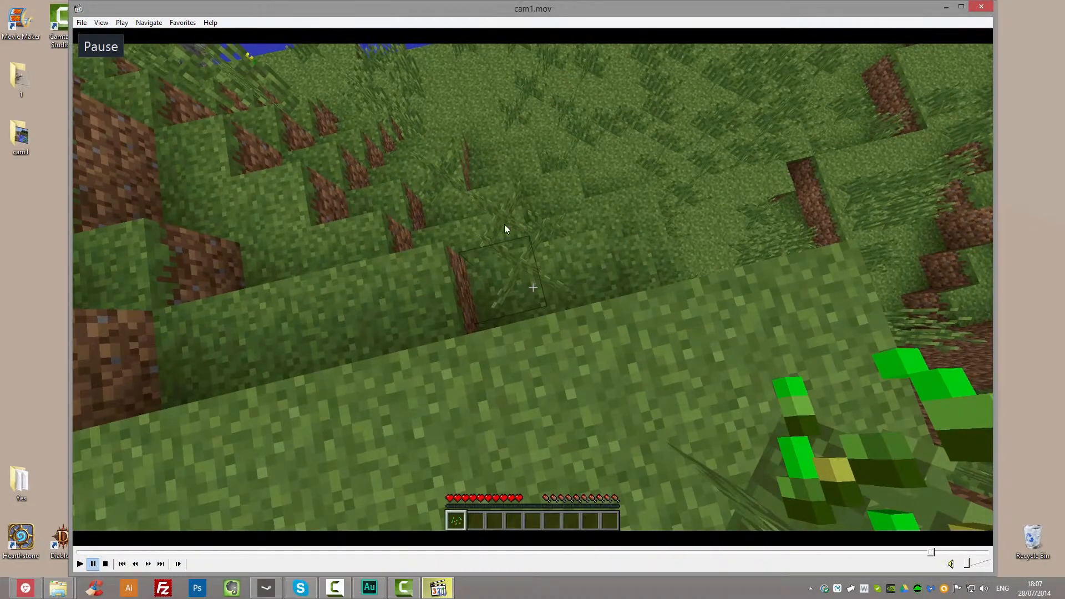
pyautogui.click(183, 552)
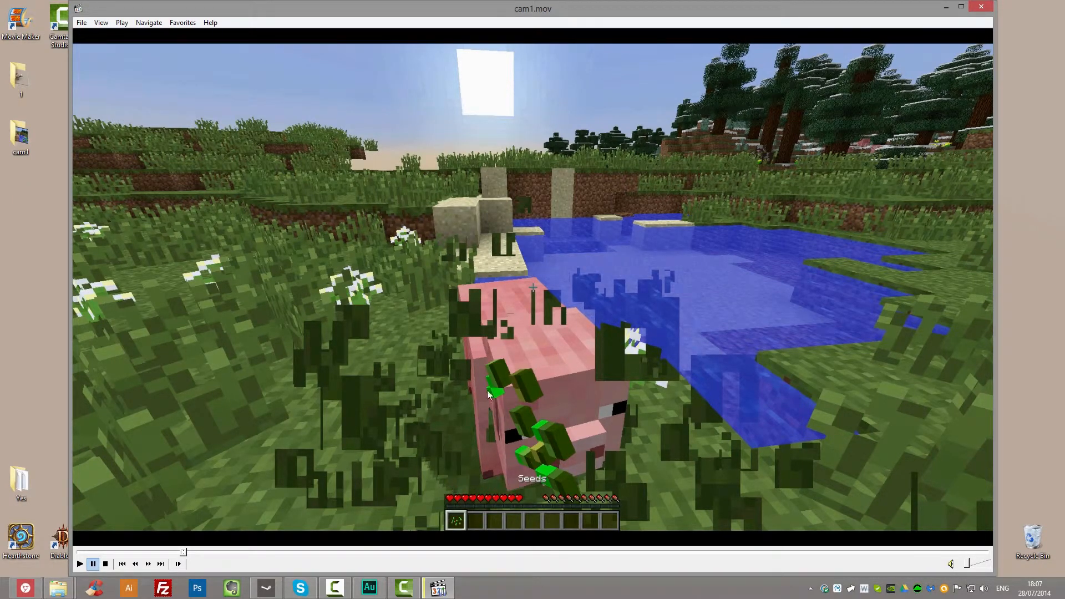
pyautogui.click(981, 6)
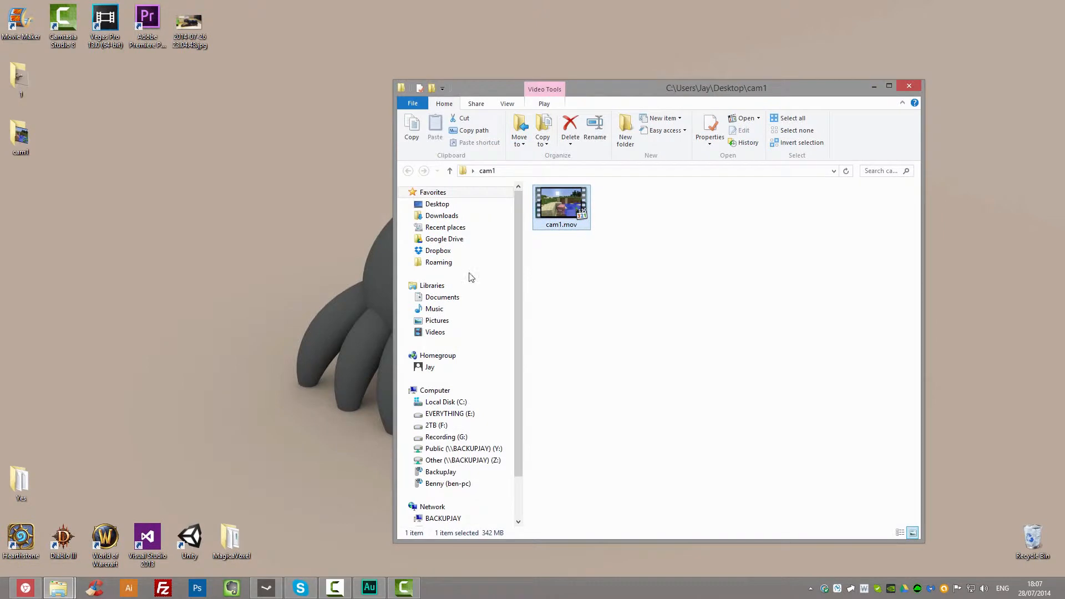